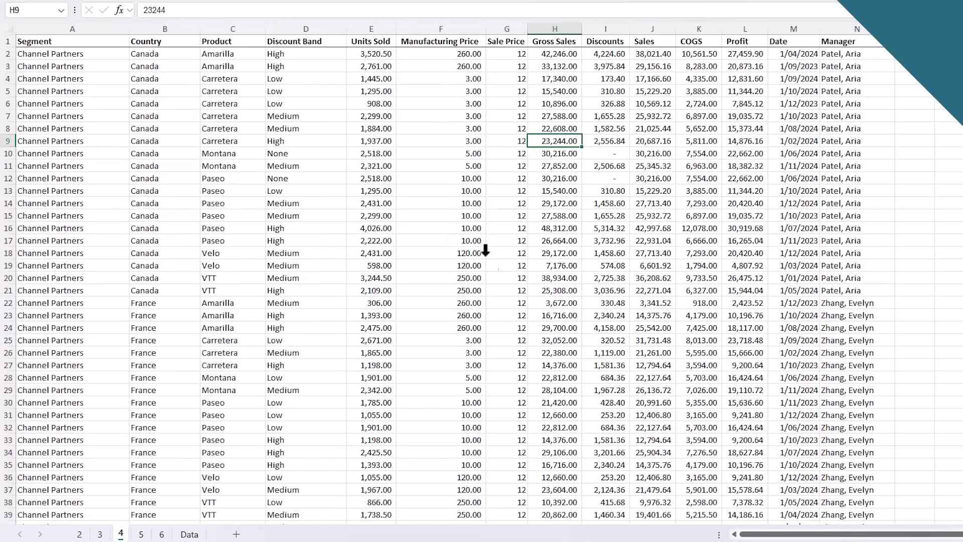
# Hide columns E through I (Units Sold to Discounts), then unhide them again
pyautogui.moveTo(371, 29); pyautogui.dragTo(588, 27)
pyautogui.rightClick(594, 22)
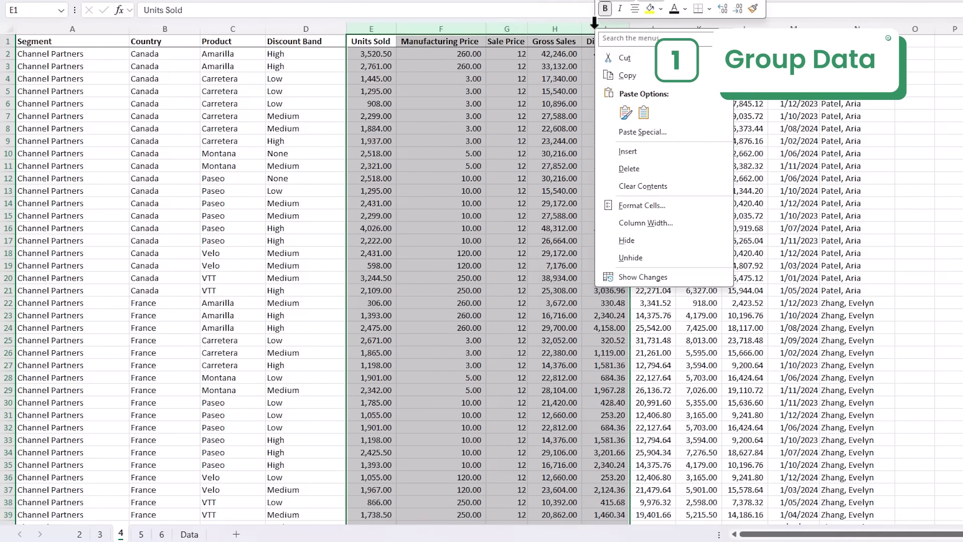
pyautogui.click(645, 242)
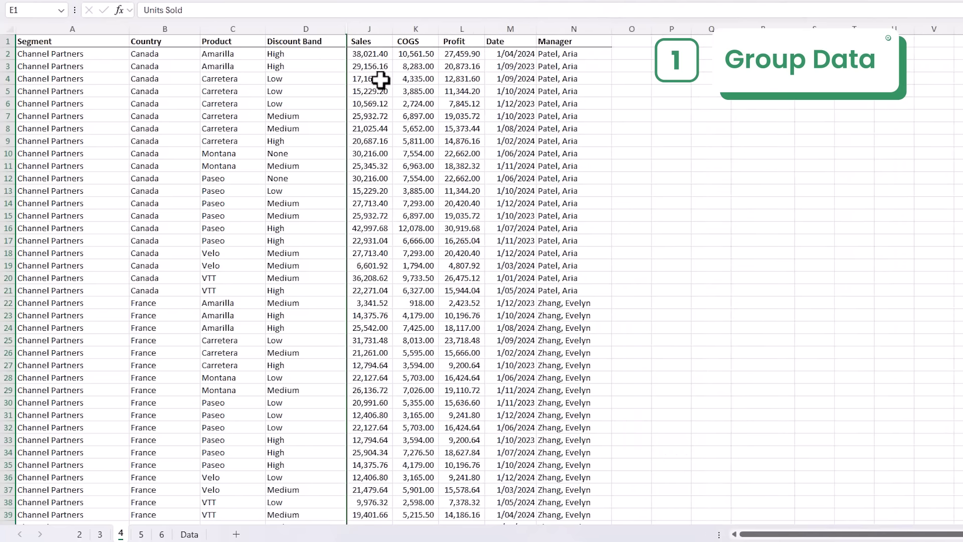
pyautogui.click(381, 80)
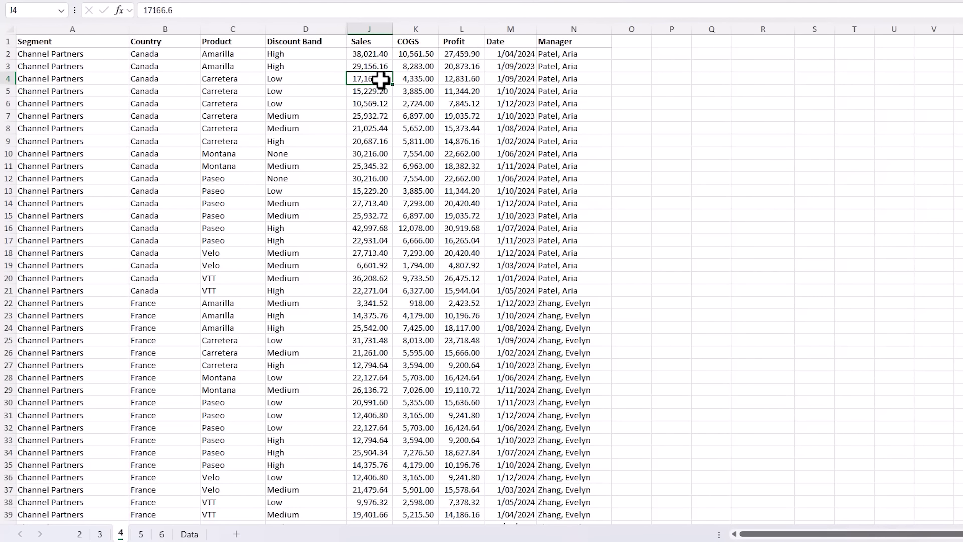
pyautogui.moveTo(369, 31); pyautogui.dragTo(345, 28)
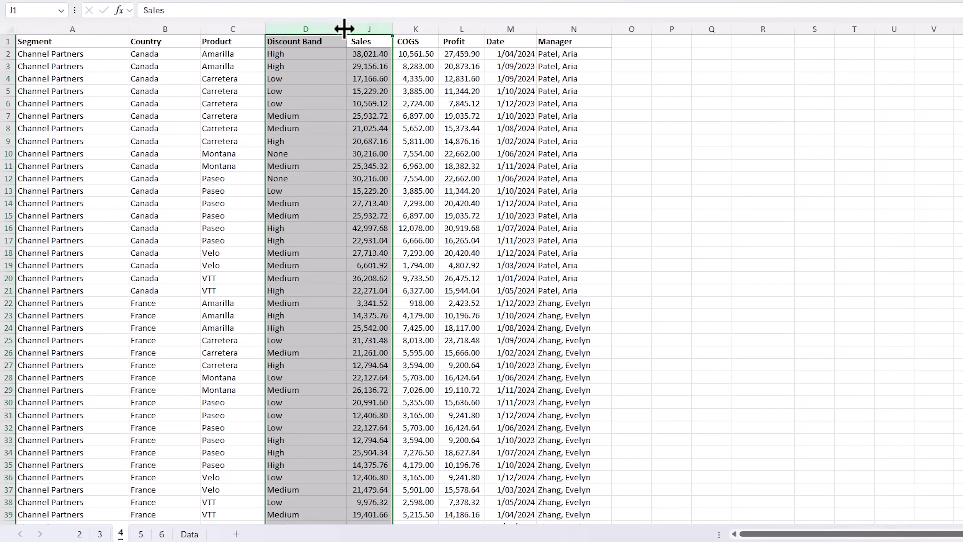
pyautogui.doubleClick(346, 27)
pyautogui.click(357, 58)
# Group columns E:I, toggle the group, leave it collapsed, and select Segment and Country
pyautogui.click(352, 28)
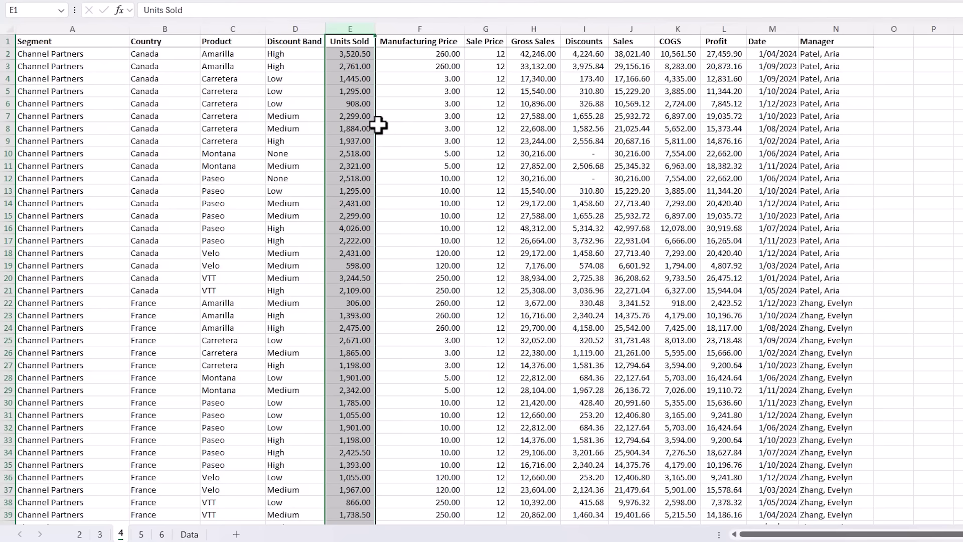
pyautogui.moveTo(354, 29); pyautogui.dragTo(574, 26)
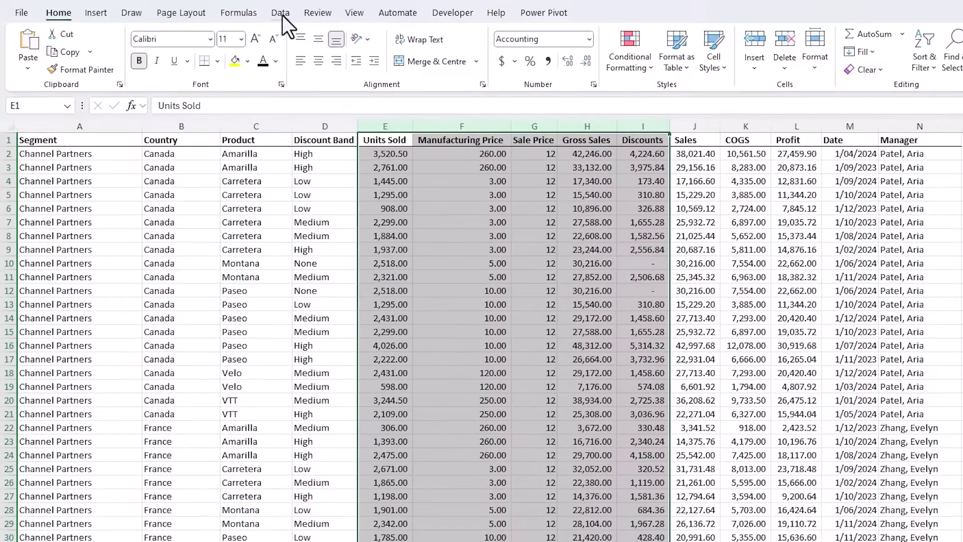
pyautogui.click(281, 12)
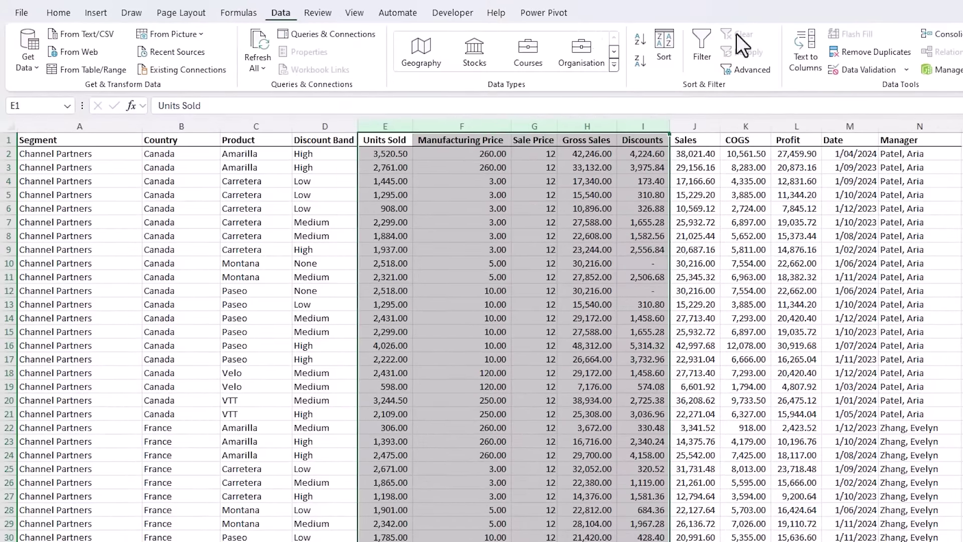
pyautogui.click(771, 50)
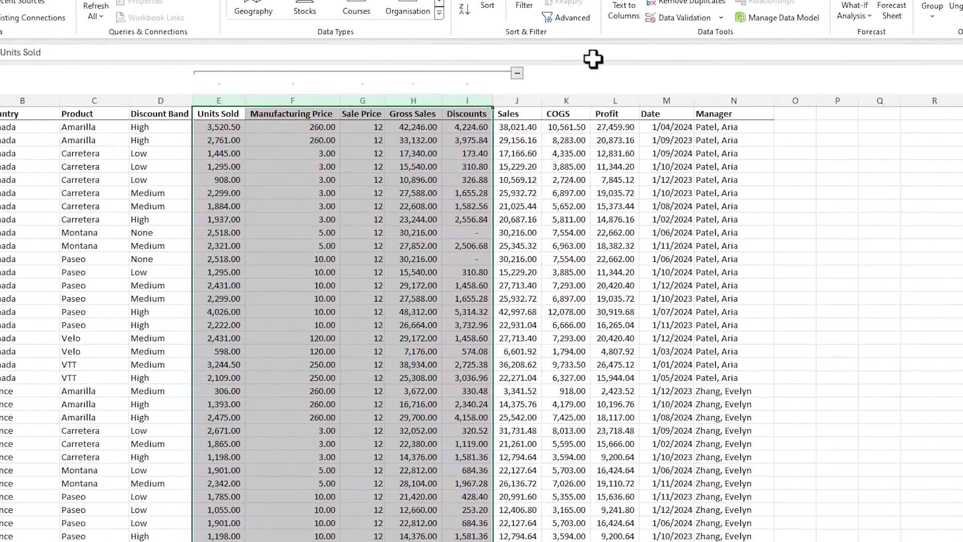
pyautogui.click(517, 74)
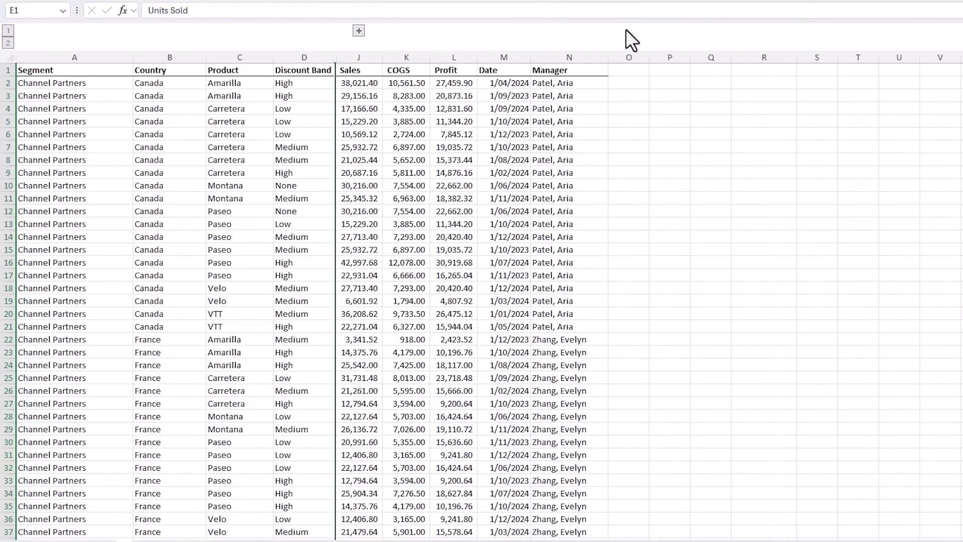
pyautogui.click(359, 31)
pyautogui.click(650, 30)
pyautogui.moveTo(164, 52); pyautogui.dragTo(108, 59)
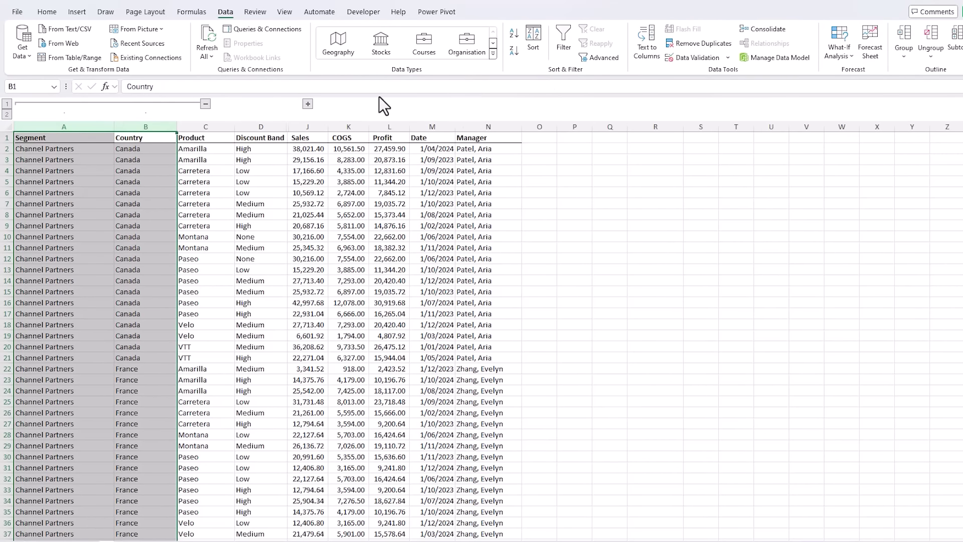
# Expand the Units Sold–Discounts group and nest Units Sold through Sale Price as an inner group
pyautogui.click(308, 103)
pyautogui.moveTo(312, 126); pyautogui.dragTo(415, 126)
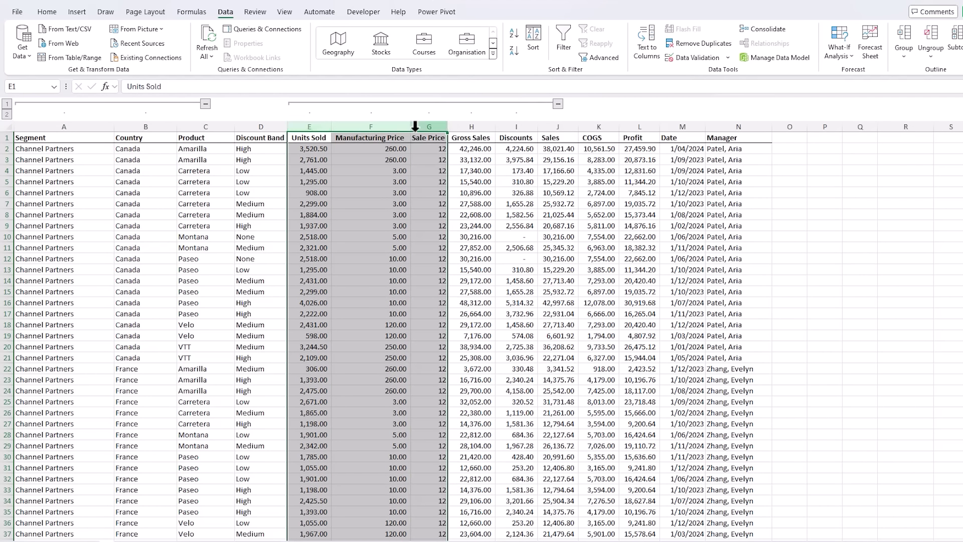
pyautogui.click(905, 35)
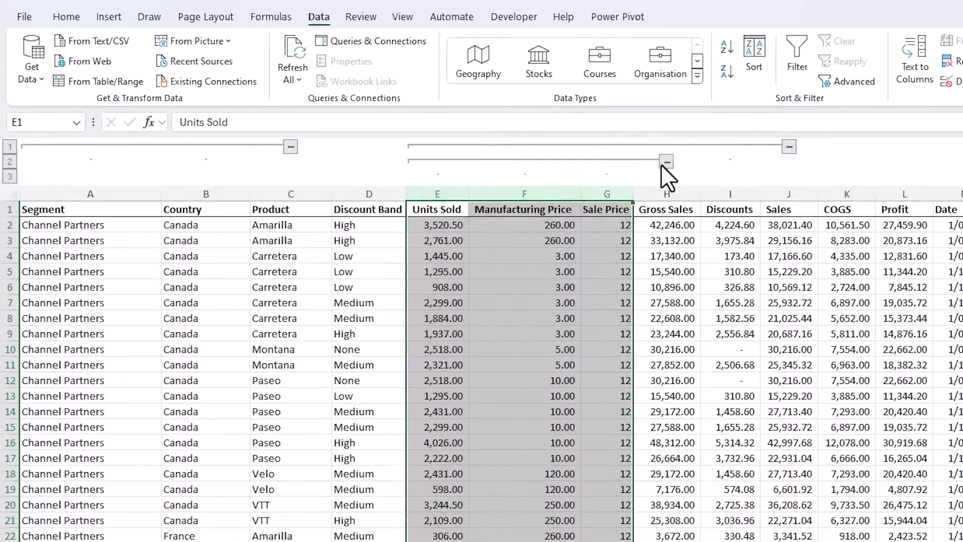
# Test collapsing the nested and outer groups, then outline levels 1, 2 and 3, ending fully expanded
pyautogui.click(665, 162)
pyautogui.click(462, 171)
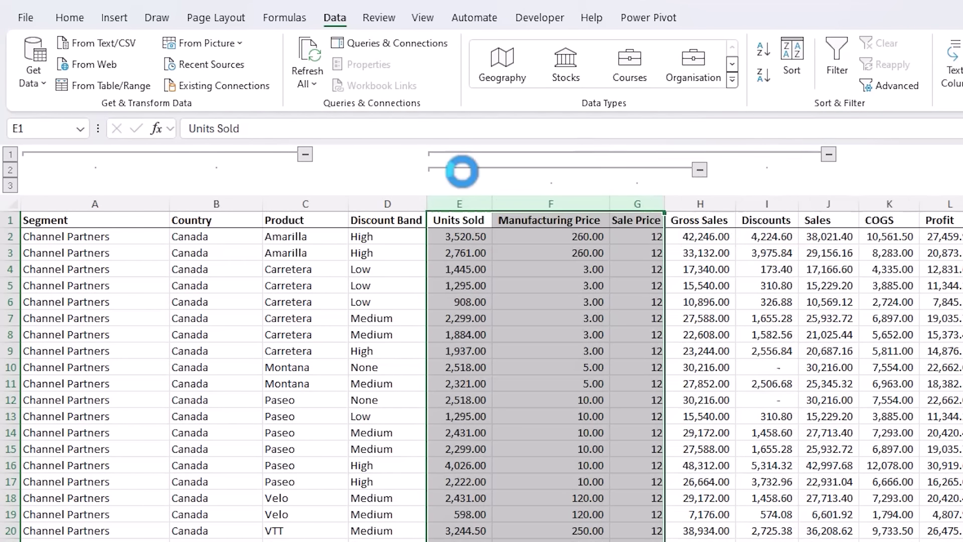
pyautogui.click(824, 156)
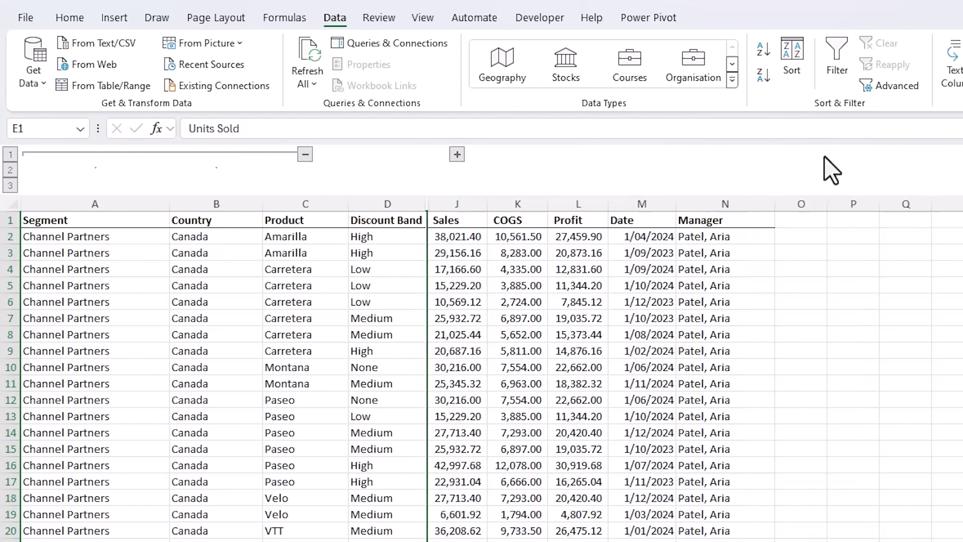
pyautogui.click(8, 156)
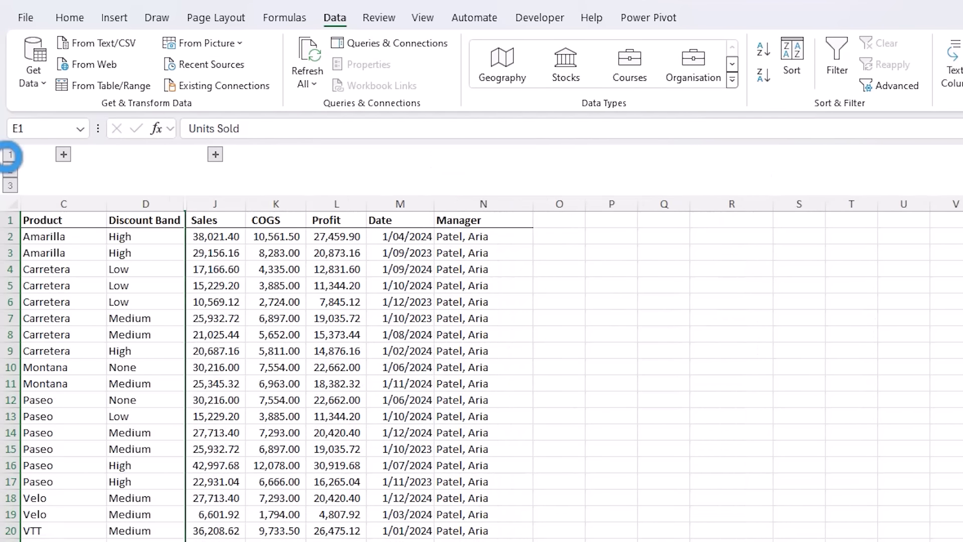
pyautogui.click(10, 171)
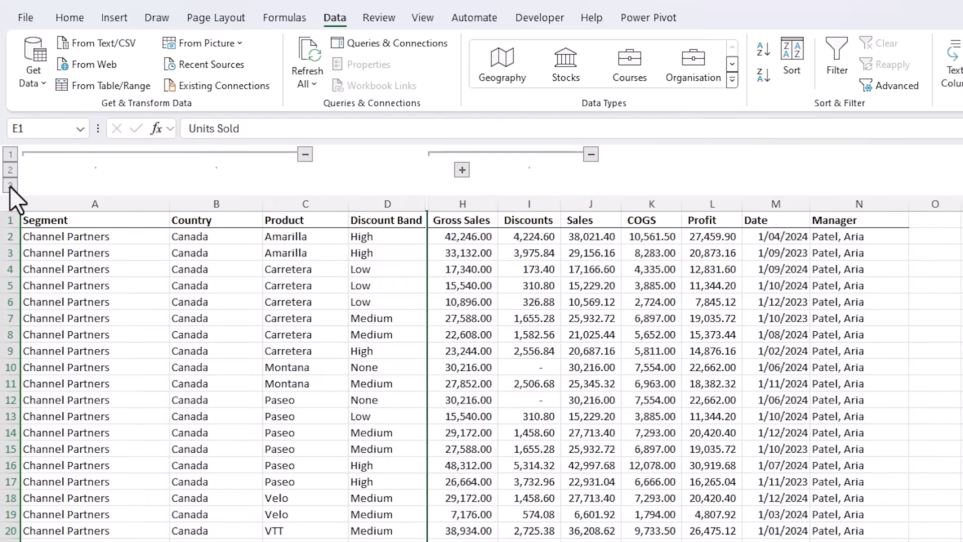
pyautogui.click(10, 186)
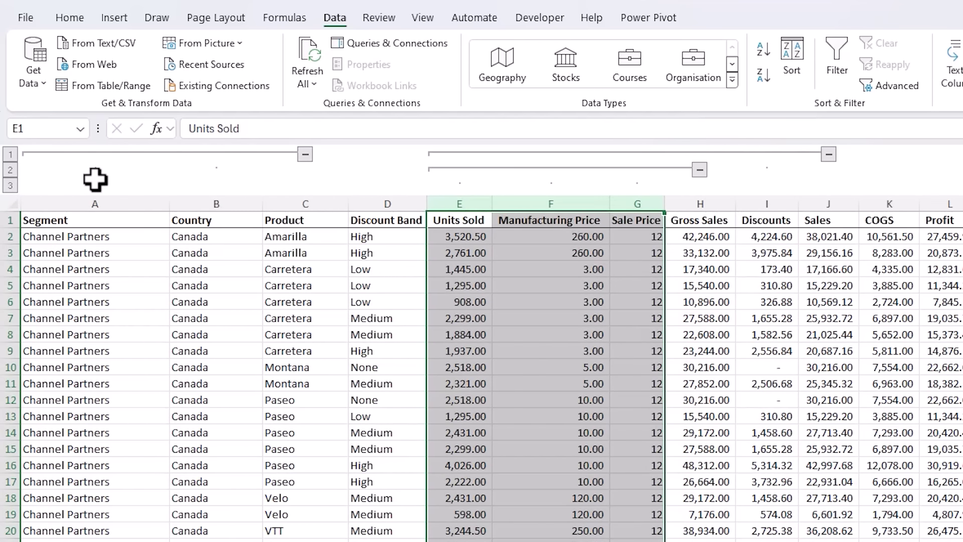
# Select the columns from Segment through Sales and ungroup twice to clear both outline levels
pyautogui.moveTo(137, 205); pyautogui.dragTo(811, 208)
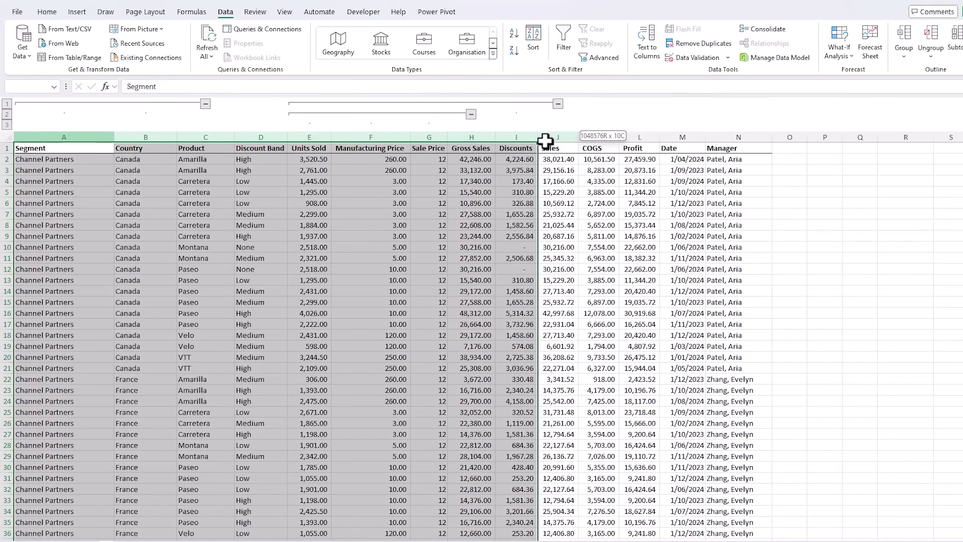
pyautogui.moveTo(545, 140); pyautogui.dragTo(555, 137)
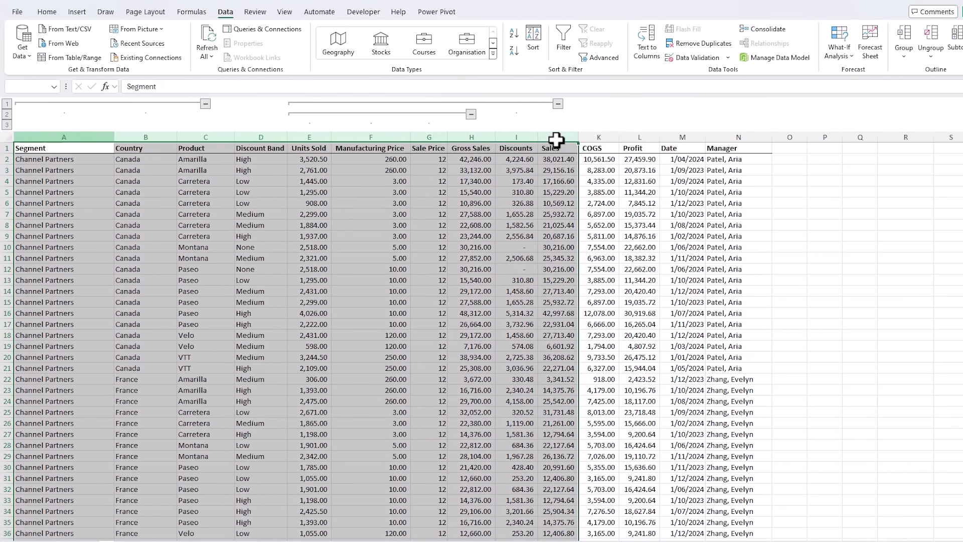
pyautogui.click(942, 42)
pyautogui.click(936, 42)
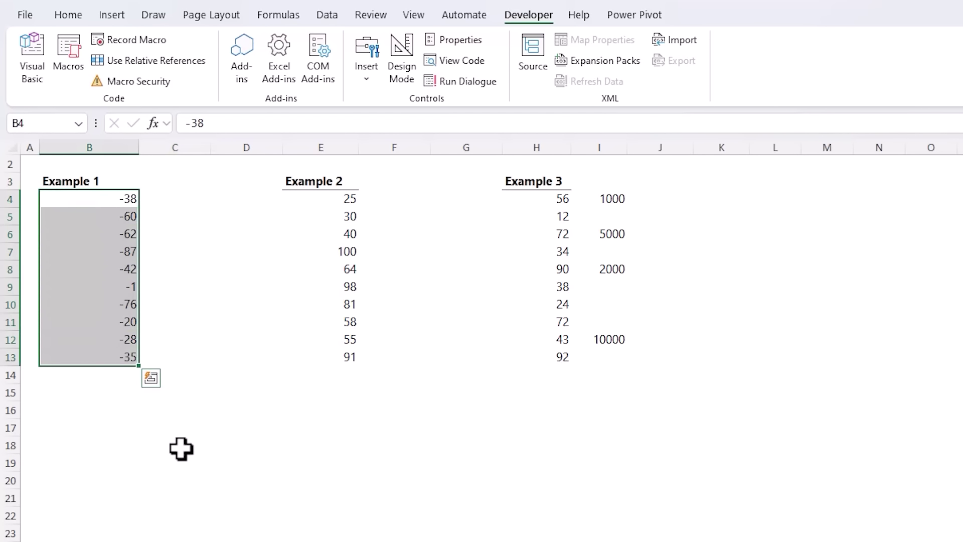
pyautogui.click(174, 201)
pyautogui.write('=')
pyautogui.press('Left')
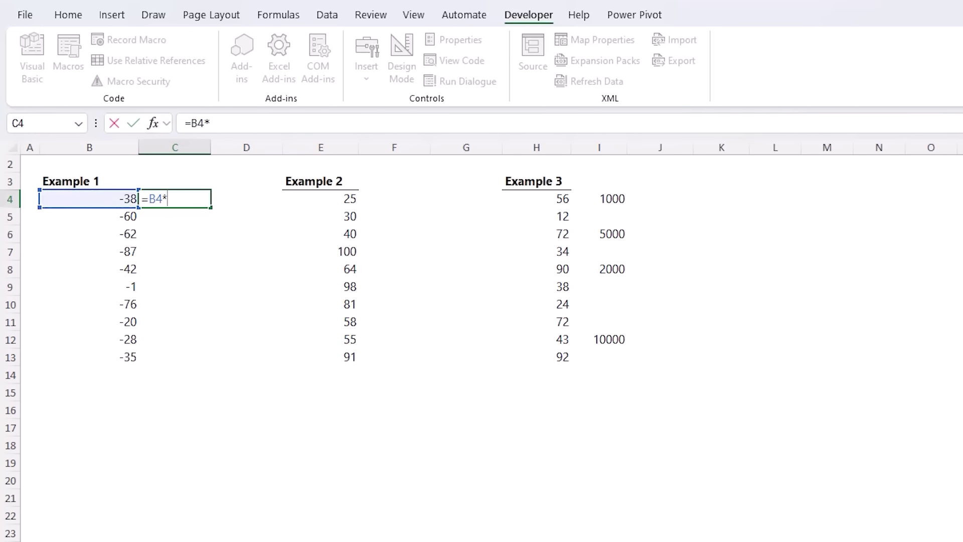
pyautogui.press('Return')
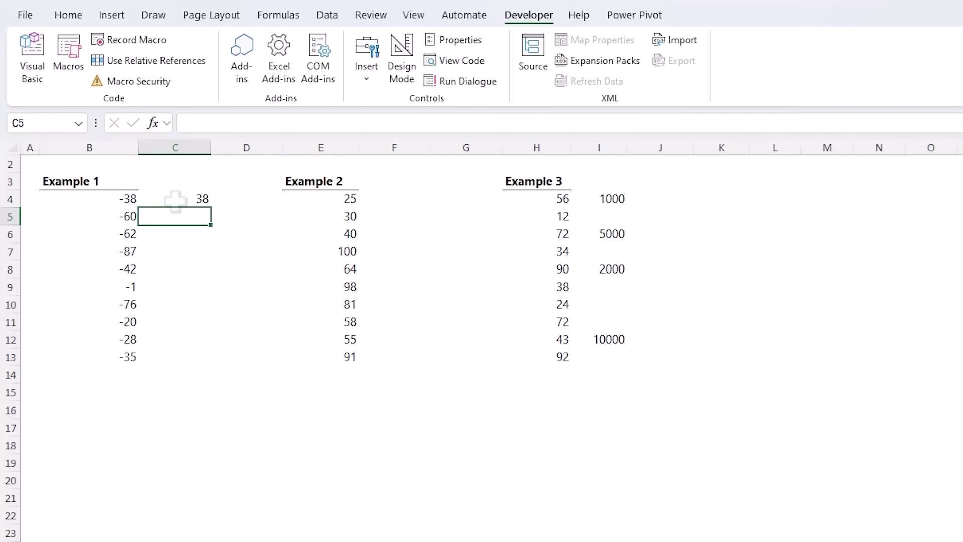
pyautogui.click(190, 198)
pyautogui.doubleClick(213, 209)
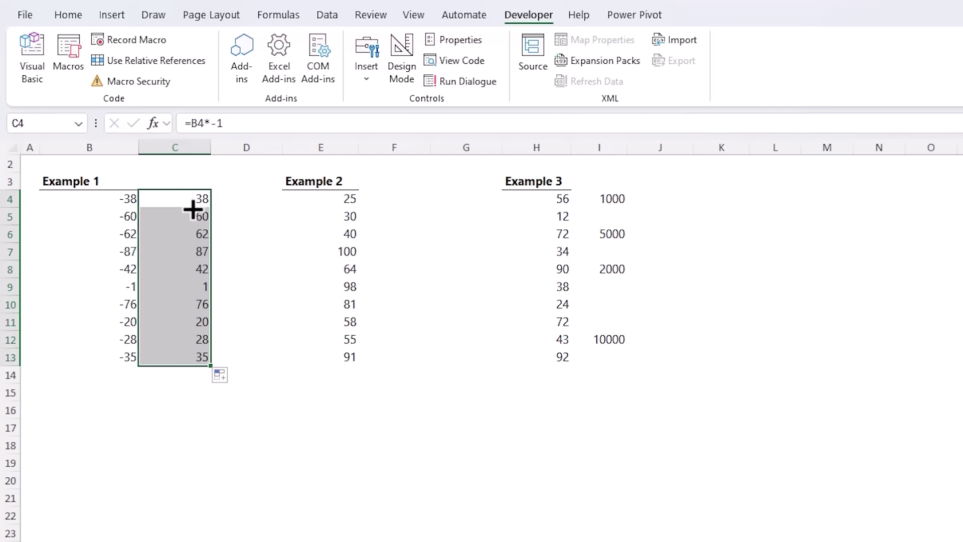
pyautogui.hotkey('ctrl', 'c')
pyautogui.click(129, 198)
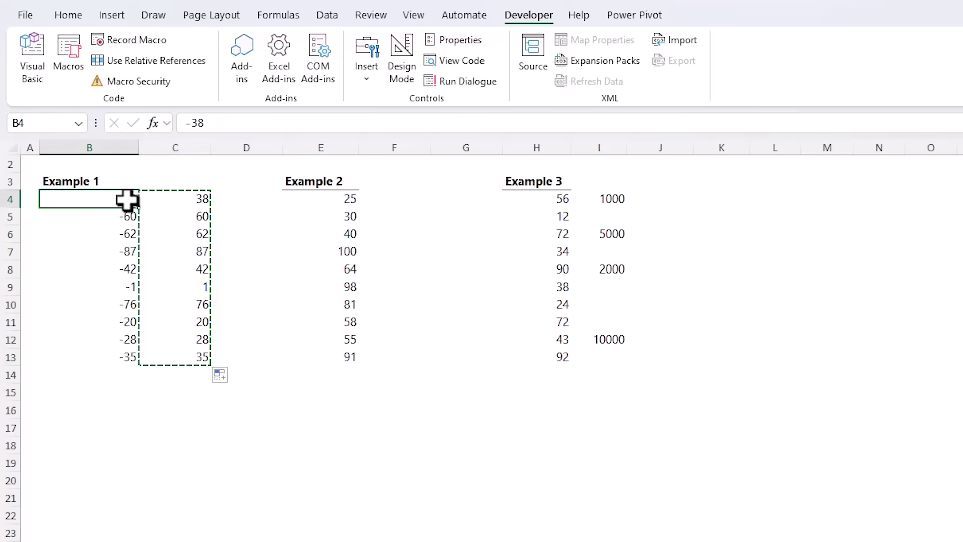
pyautogui.click(64, 15)
pyautogui.click(35, 80)
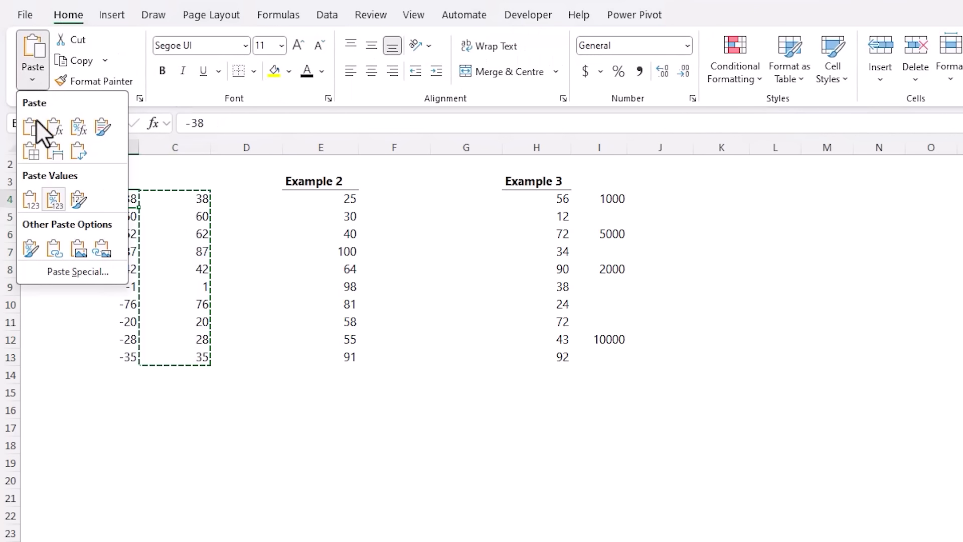
pyautogui.click(28, 201)
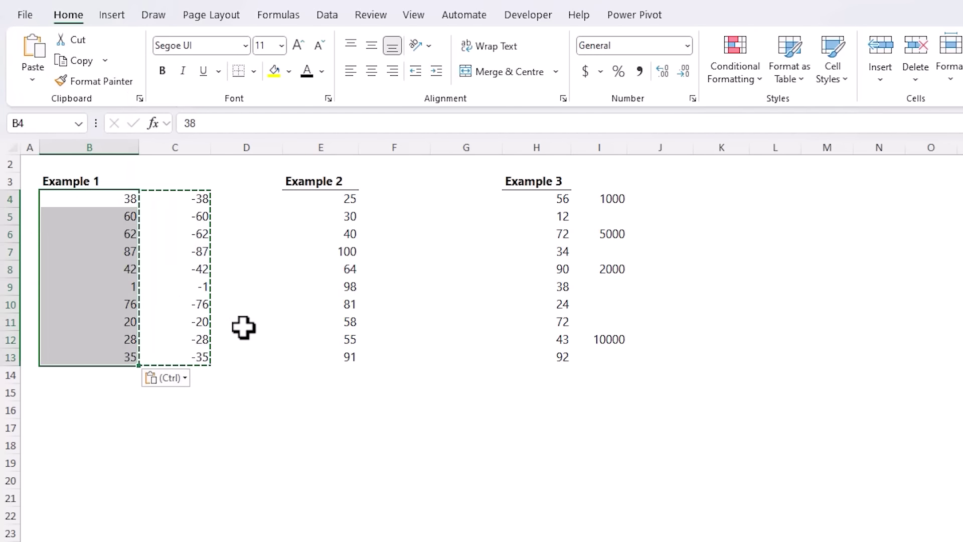
pyautogui.hotkey('ctrl', 'z')
pyautogui.hotkey('ctrl', 'z')
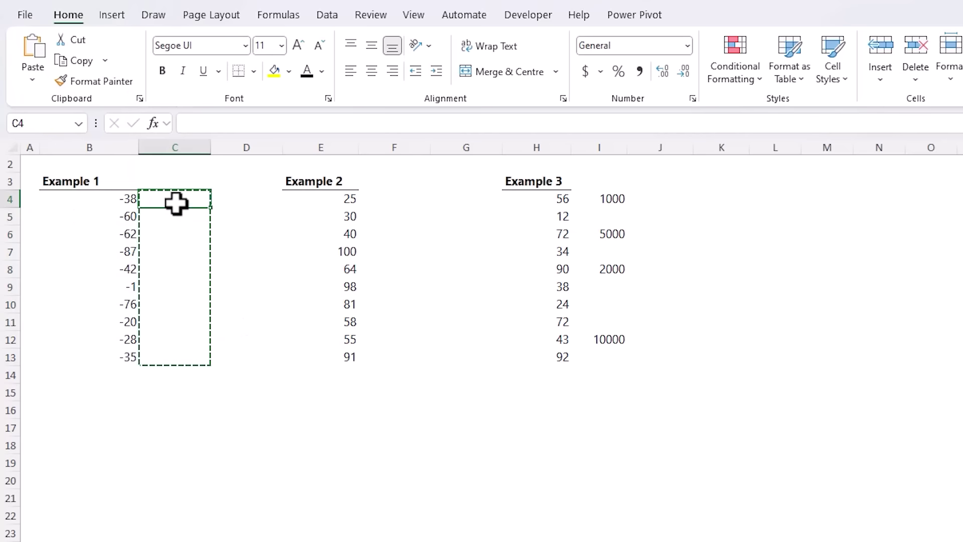
# Enter the helper value =MAX(B4:B13), the -1, in C3 and copy it
pyautogui.press('Escape')
pyautogui.click(177, 180)
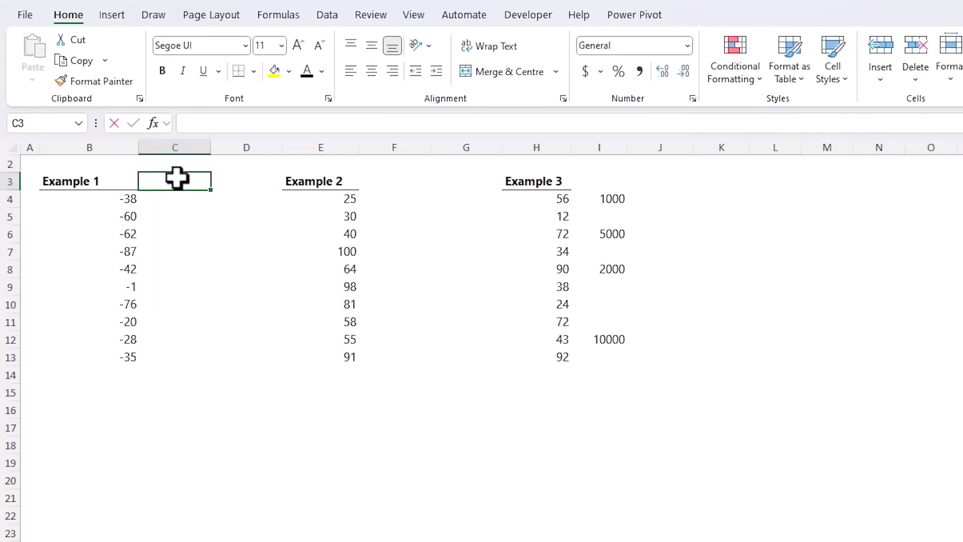
pyautogui.write('=MAX(B4:B13)')
pyautogui.press('Return')
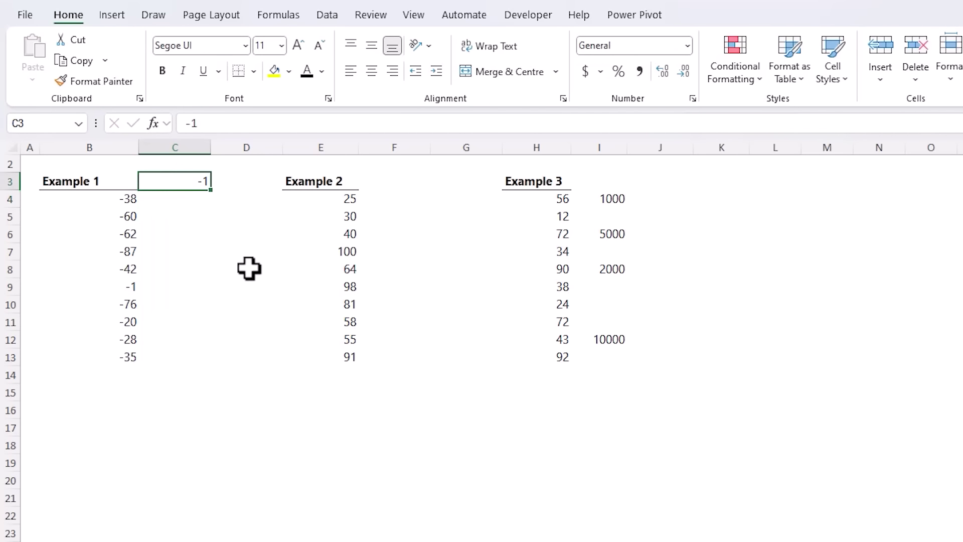
pyautogui.hotkey('ctrl', 'c')
# Paste Special with Multiply onto Example 1 in B4:B13, turning the values positive
pyautogui.moveTo(108, 198); pyautogui.dragTo(112, 353)
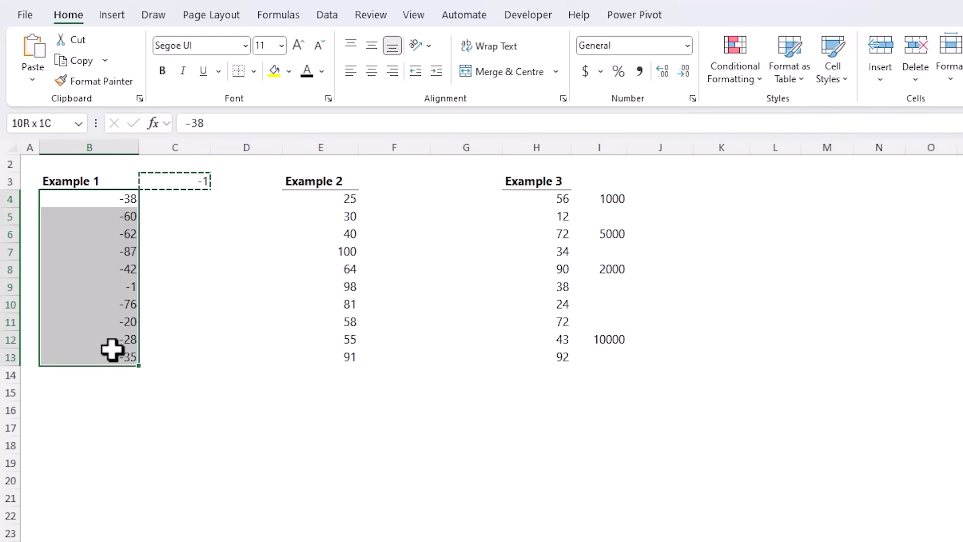
pyautogui.click(34, 80)
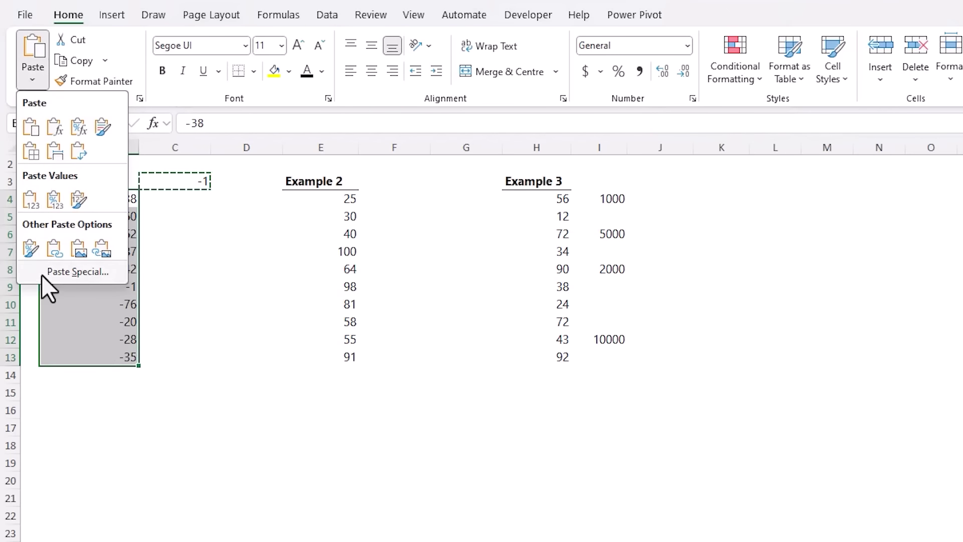
pyautogui.click(75, 272)
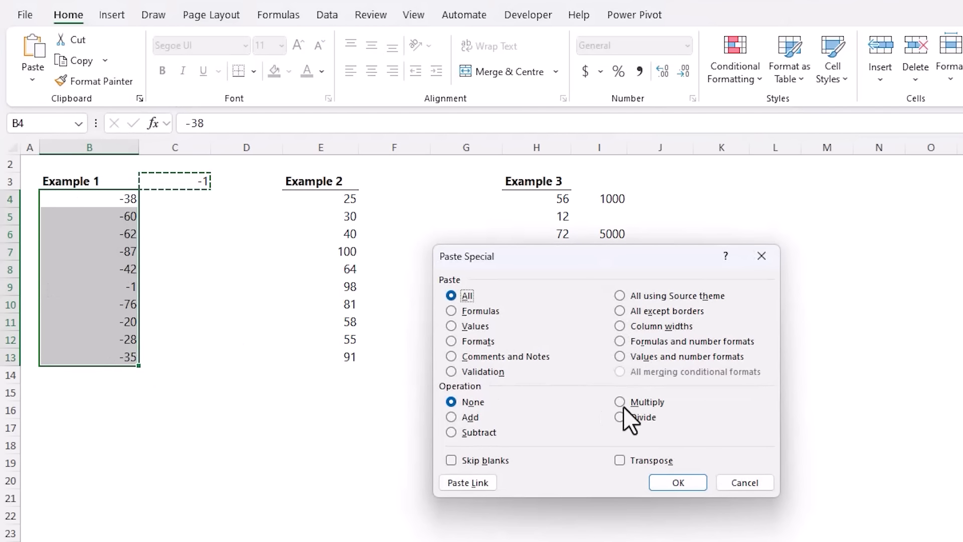
pyautogui.click(623, 404)
pyautogui.click(654, 482)
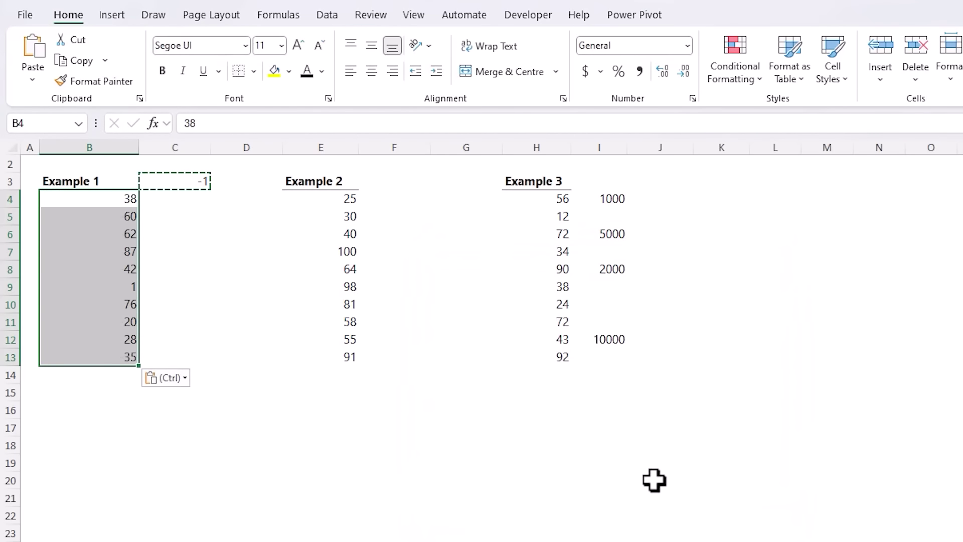
# Try percent formatting on E4:E13, undo it, and enter 1% as a helper value in F3
pyautogui.moveTo(323, 200); pyautogui.dragTo(328, 352)
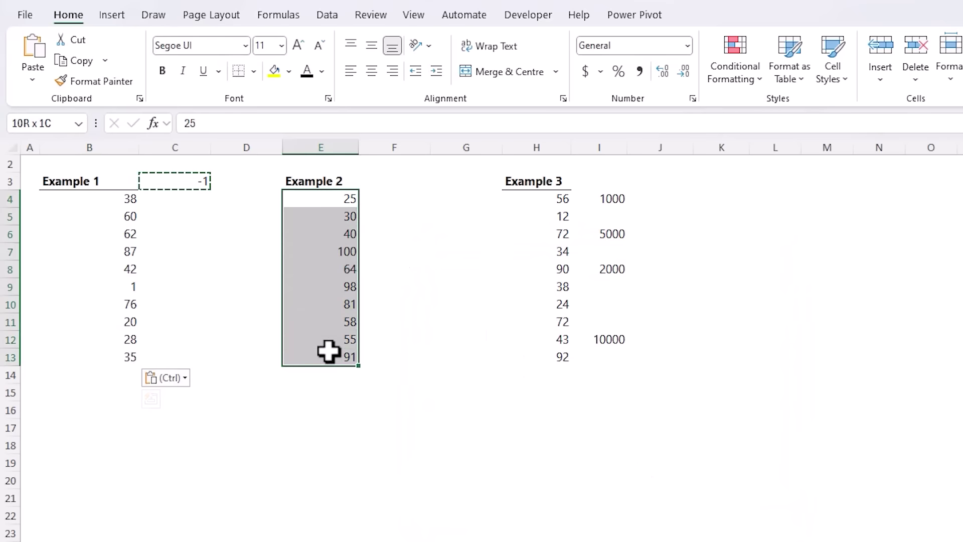
pyautogui.click(618, 71)
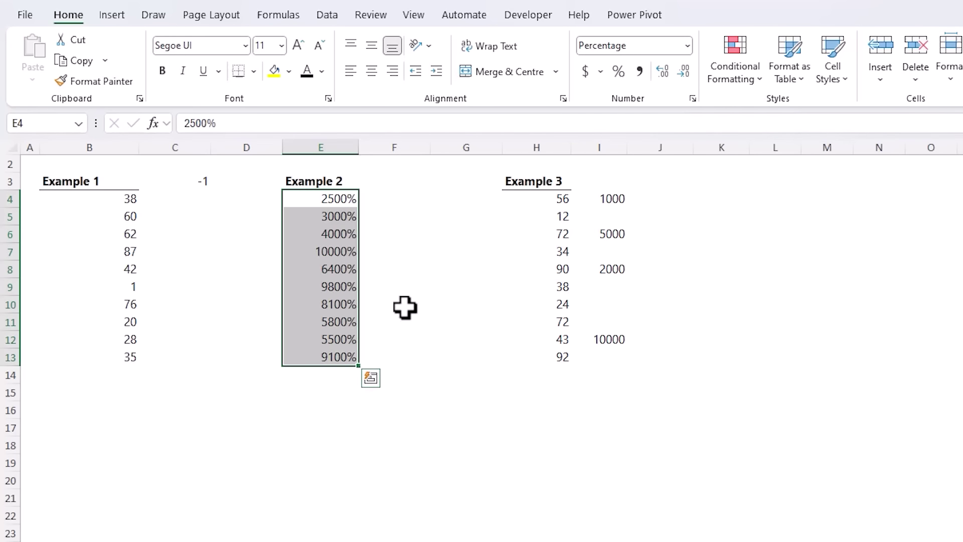
pyautogui.hotkey('ctrl', 'z')
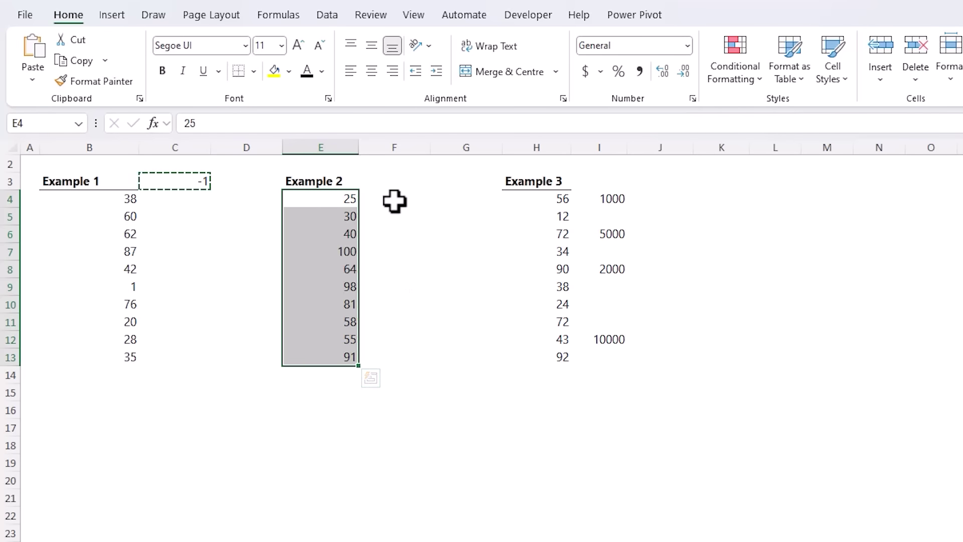
pyautogui.click(394, 194)
pyautogui.write('1')
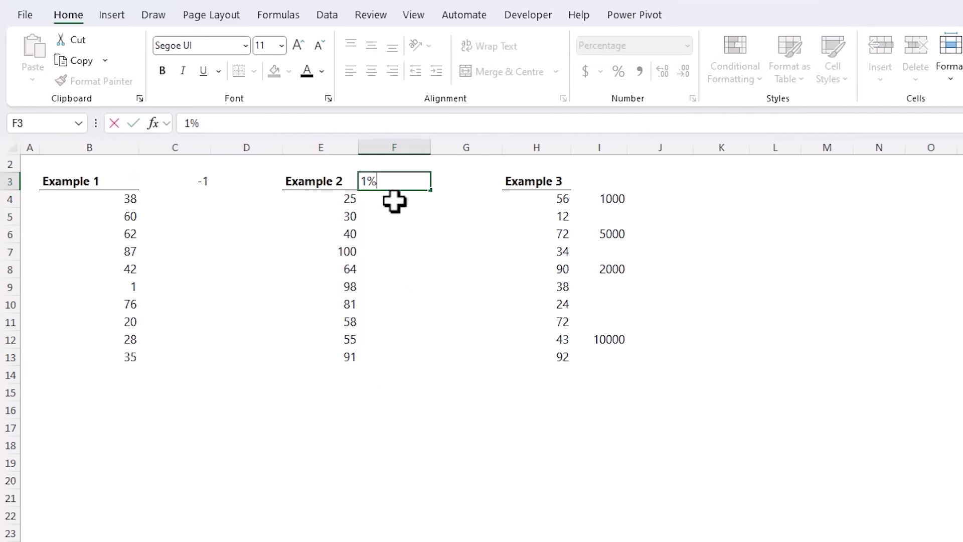
pyautogui.hotkey('ctrl', 'Return')
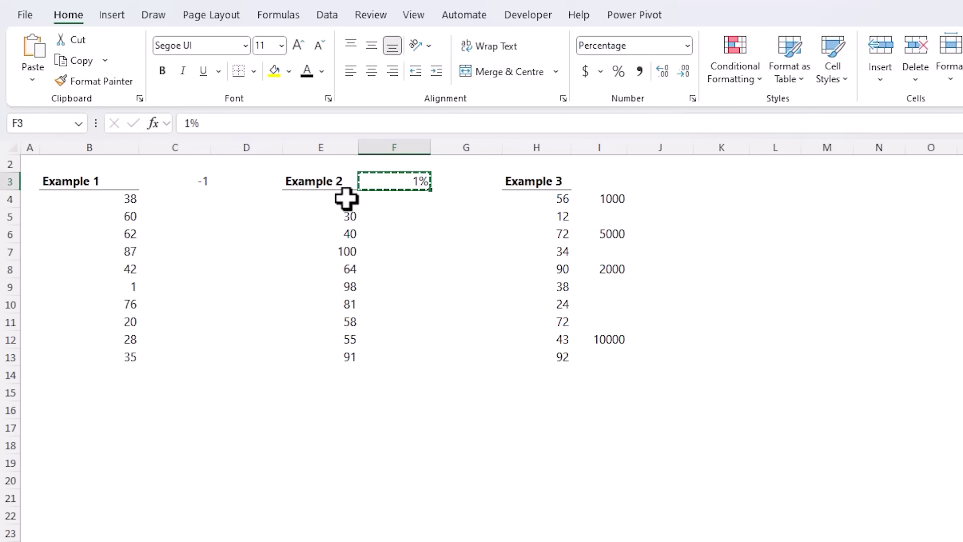
# Paste Special with Multiply by the 1% onto Example 2 in E4:E13, making them percentages
pyautogui.moveTo(346, 199); pyautogui.dragTo(340, 351)
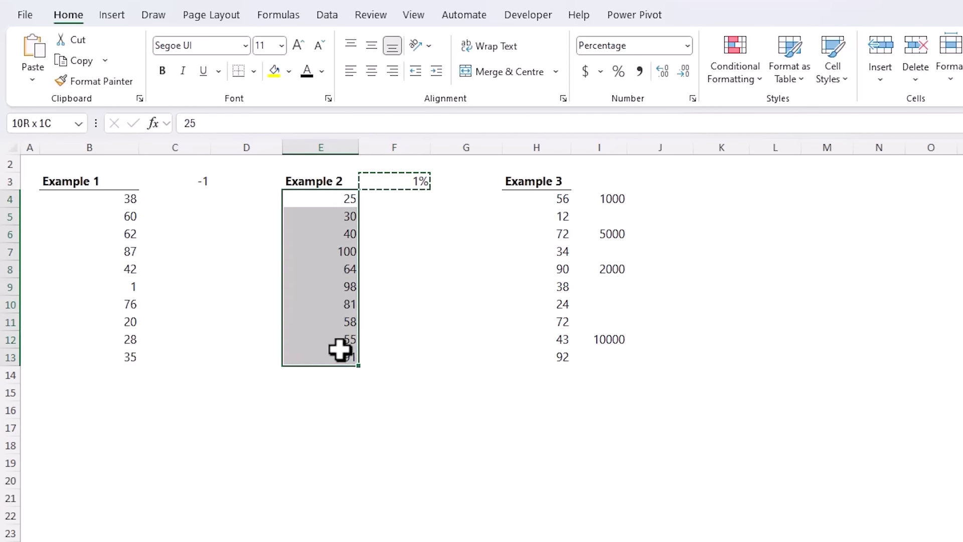
pyautogui.click(31, 80)
pyautogui.click(33, 279)
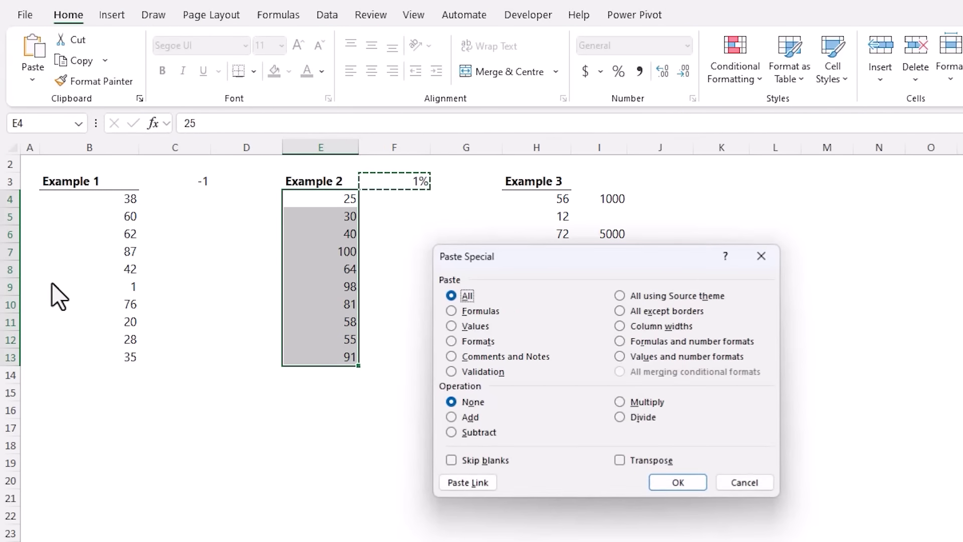
pyautogui.click(634, 401)
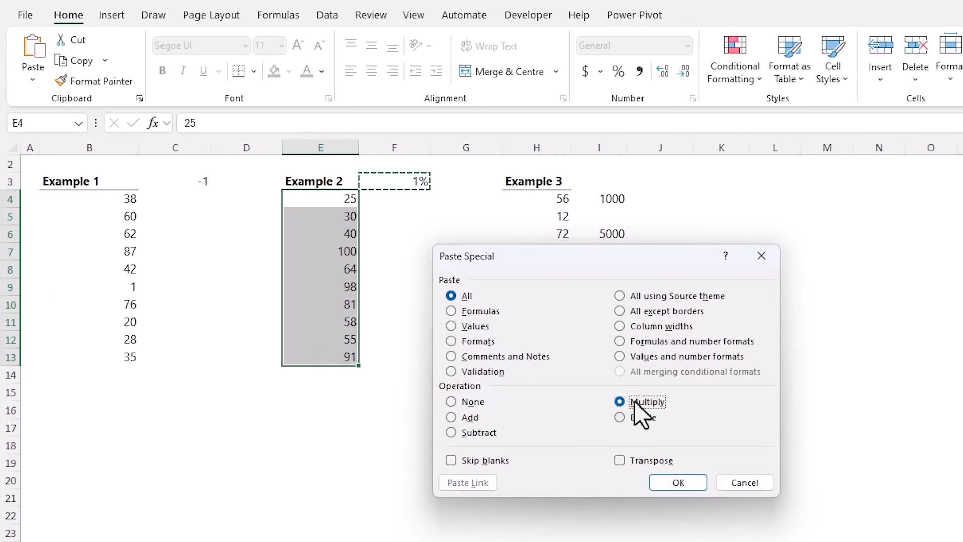
pyautogui.click(662, 484)
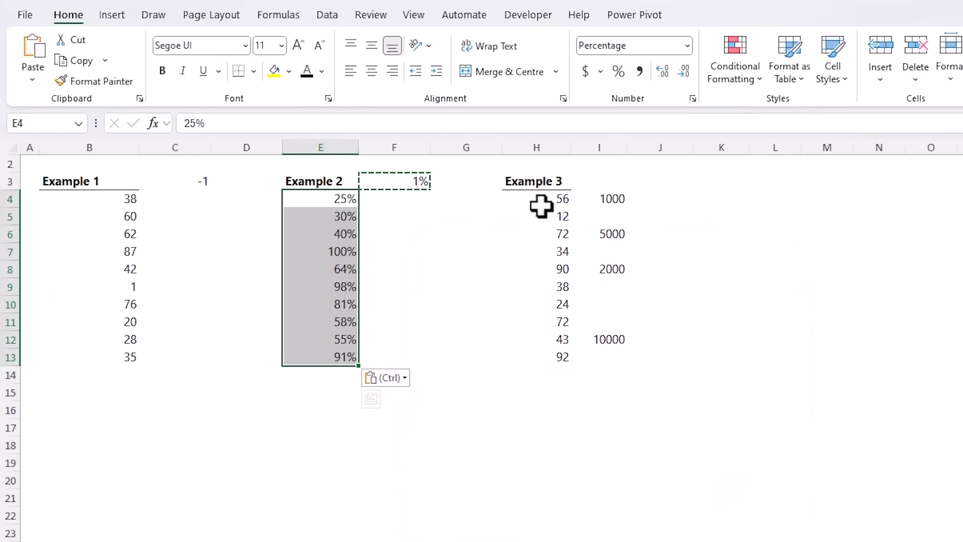
# Copy 1000 from I4 into H4 cell by cell, then undo the single-cell pastes
pyautogui.moveTo(602, 197); pyautogui.dragTo(605, 362)
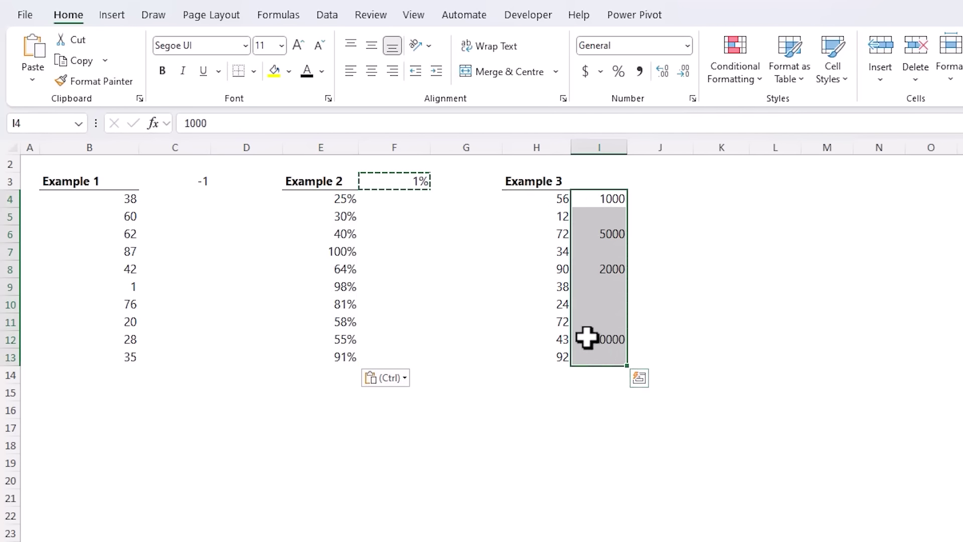
pyautogui.click(606, 196)
pyautogui.hotkey('ctrl', 'c')
pyautogui.click(571, 206)
pyautogui.hotkey('ctrl', 'v')
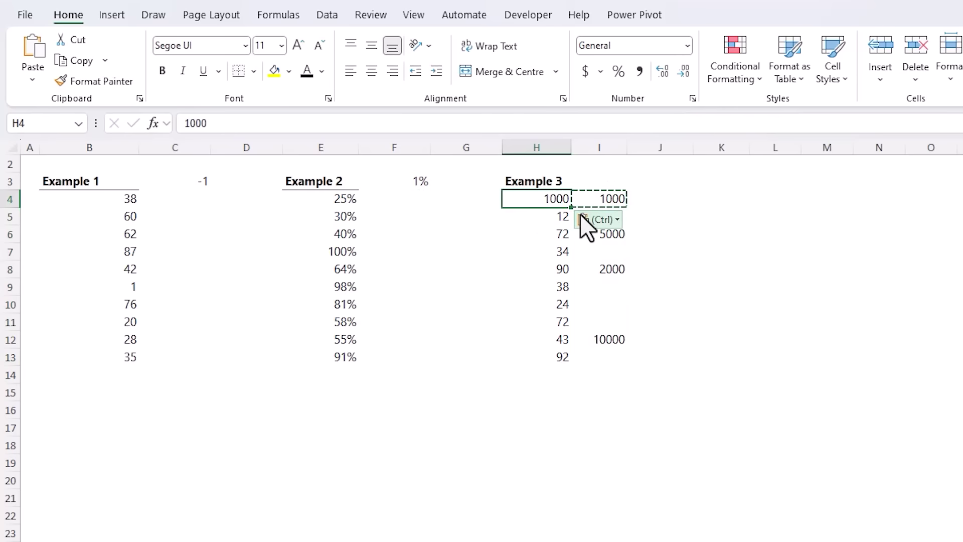
pyautogui.click(601, 239)
pyautogui.click(557, 234)
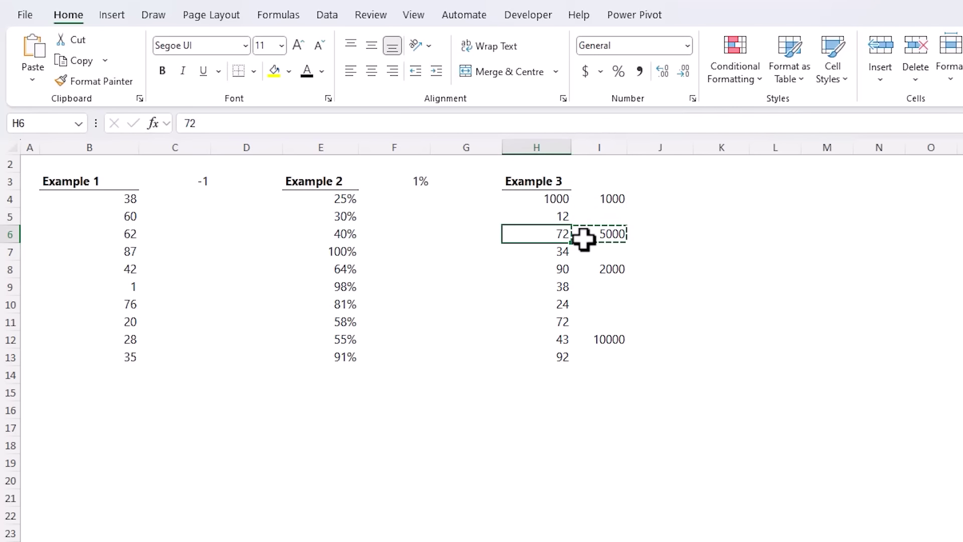
pyautogui.hotkey('ctrl', 'z')
pyautogui.hotkey('ctrl', 'z')
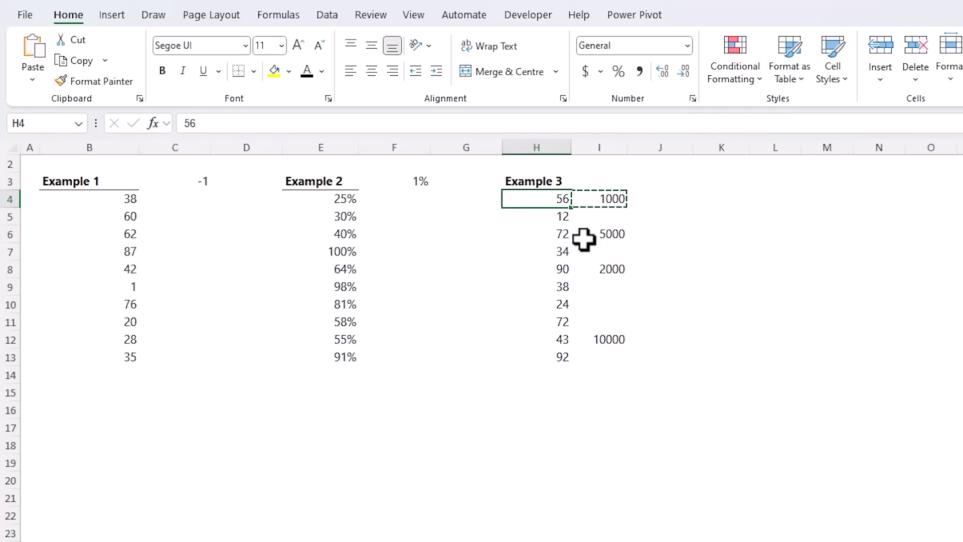
# Paste I4:I13 over H4:H13 with Skip blanks, inserting 1000, 5000, 2000 and 10000
pyautogui.moveTo(595, 200); pyautogui.dragTo(594, 361)
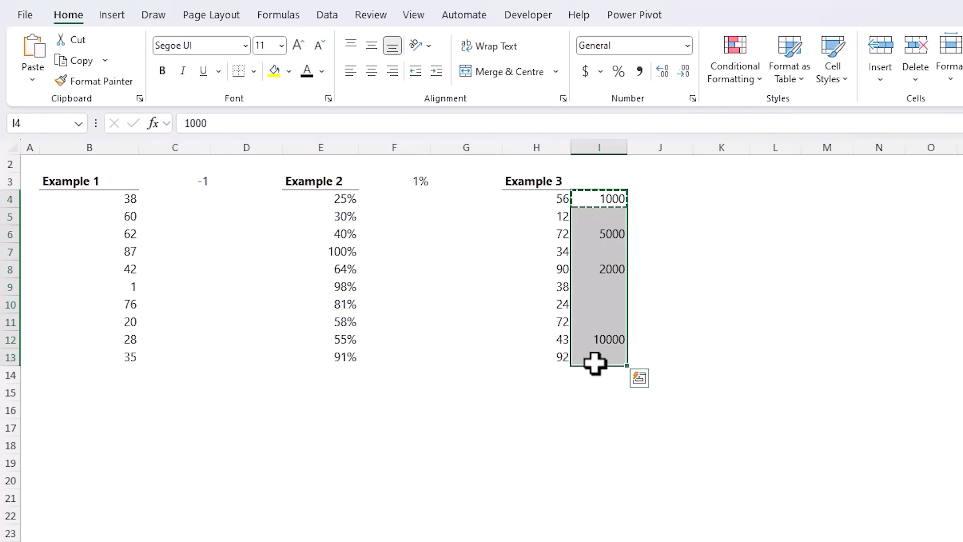
pyautogui.hotkey('ctrl', 'c')
pyautogui.moveTo(540, 198); pyautogui.dragTo(540, 356)
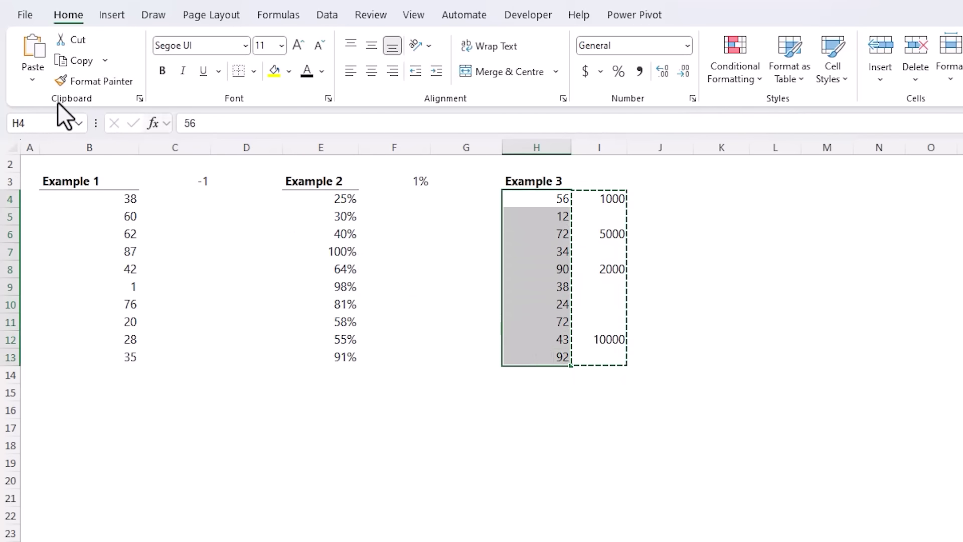
pyautogui.click(31, 82)
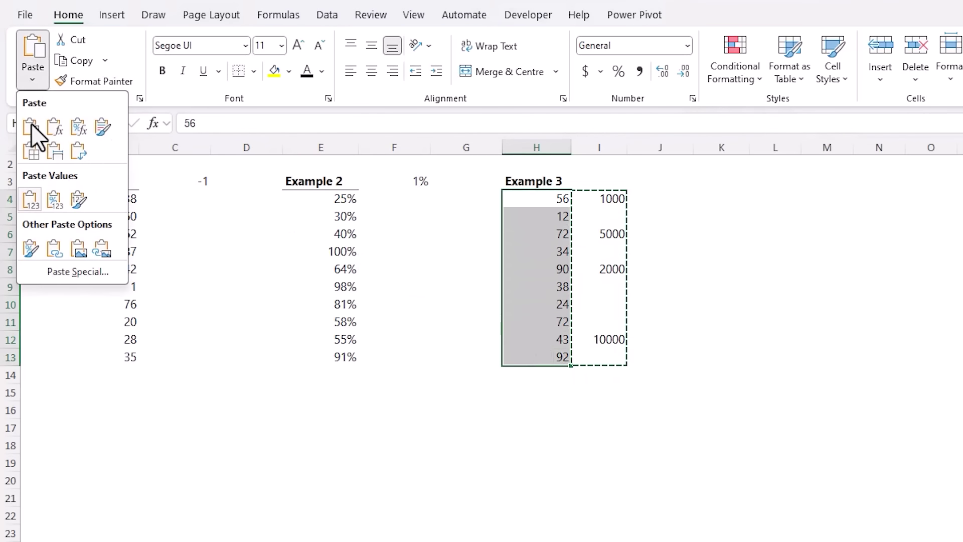
pyautogui.click(36, 270)
pyautogui.click(452, 461)
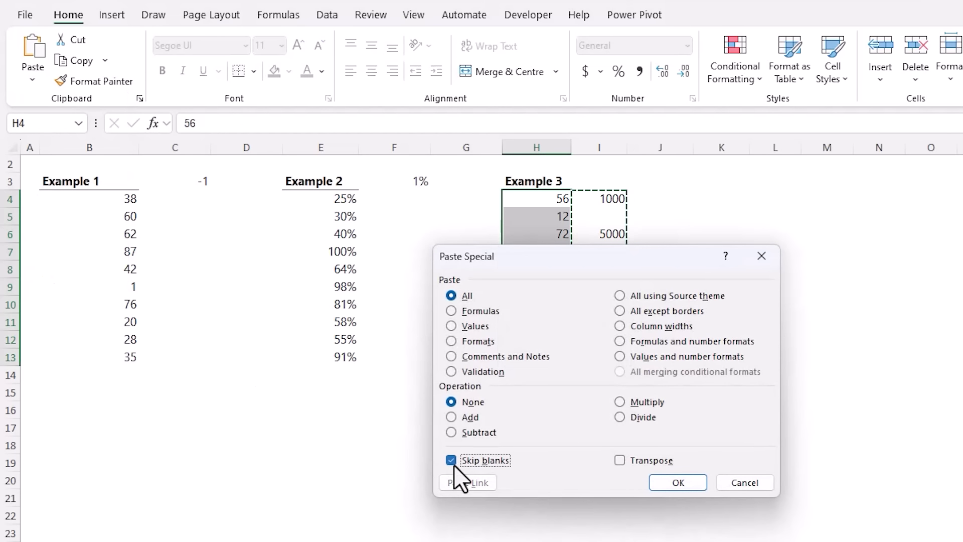
pyautogui.click(664, 486)
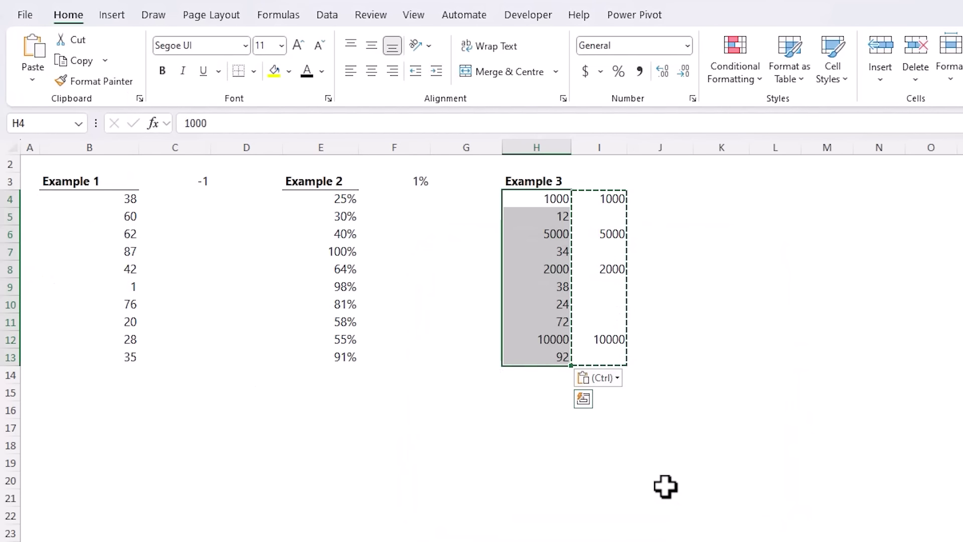
pyautogui.press('Escape')
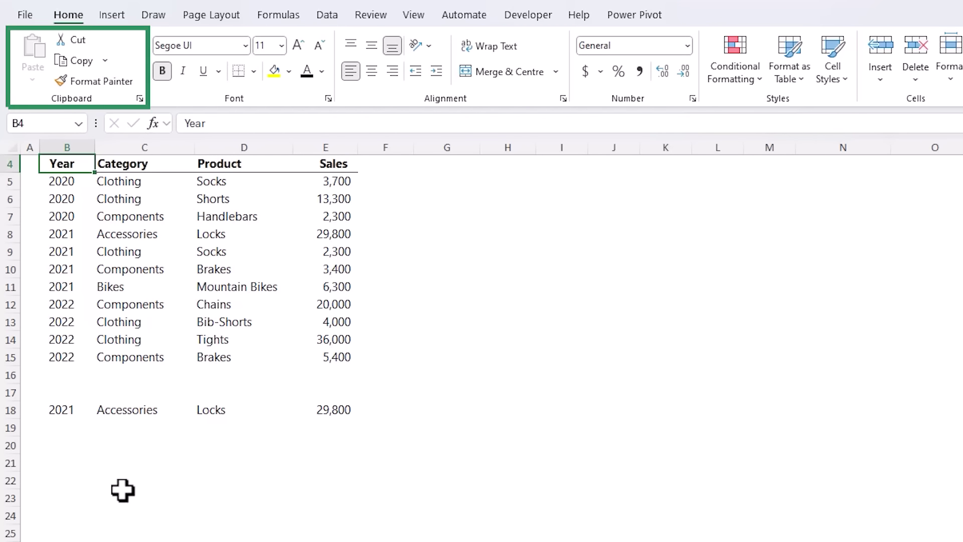
# Open the Office Clipboard pane and paste face symbols into F8, F9, F7 and F14
pyautogui.click(141, 100)
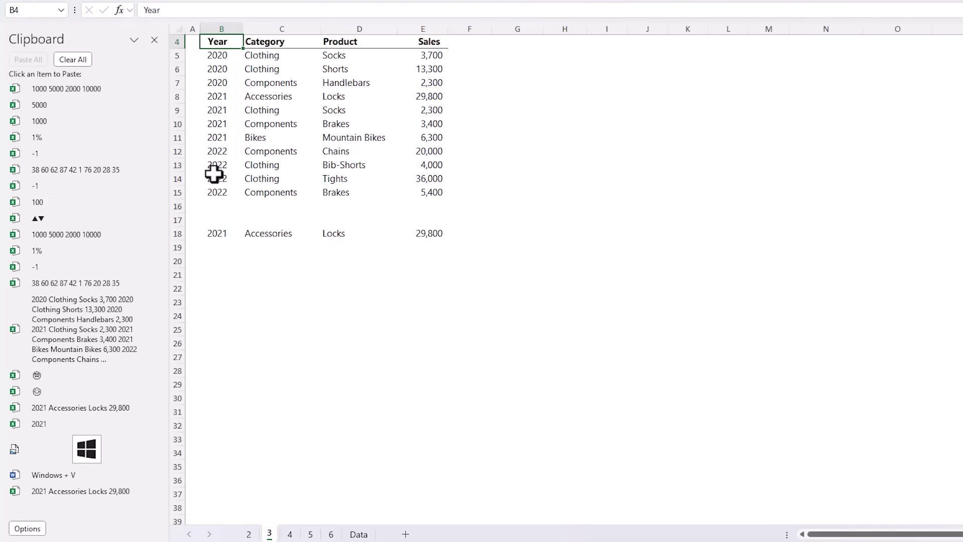
pyautogui.click(449, 94)
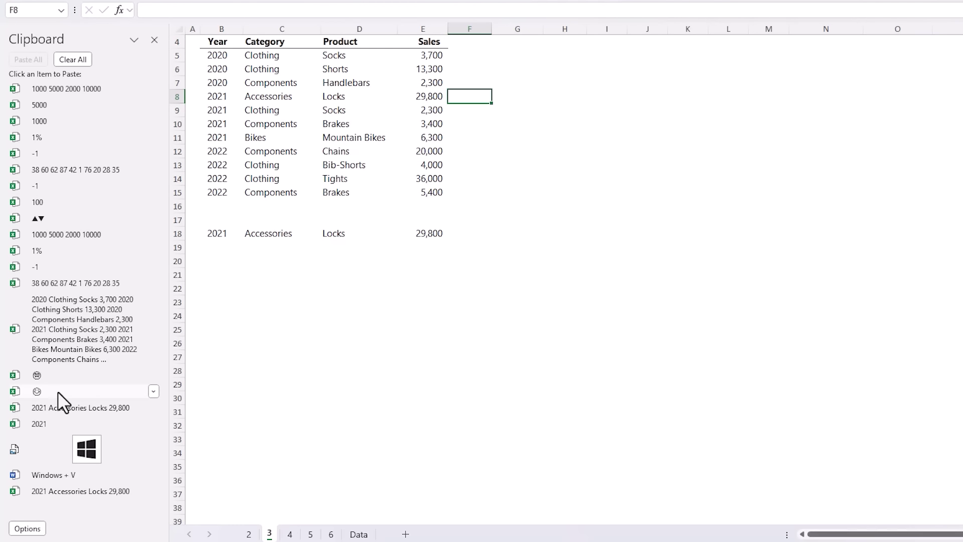
pyautogui.click(59, 394)
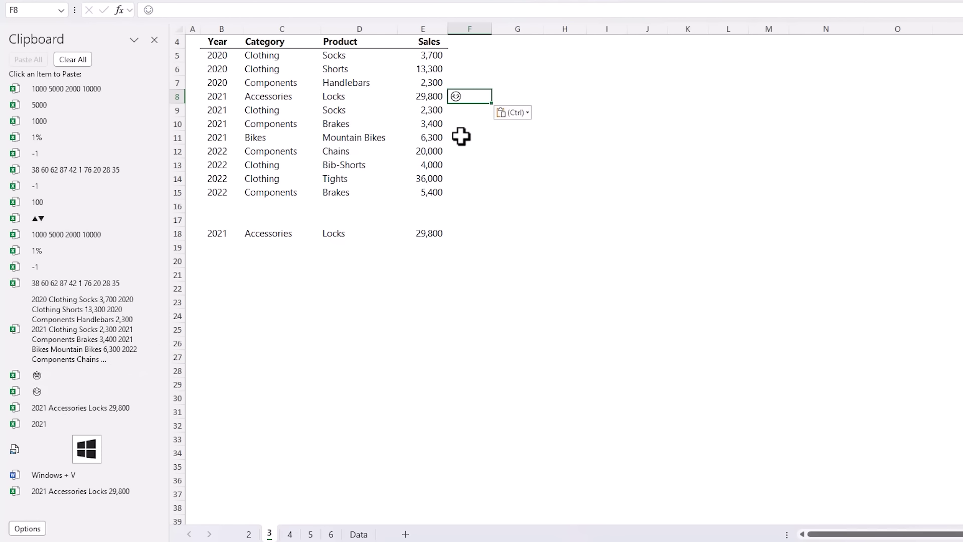
pyautogui.click(458, 111)
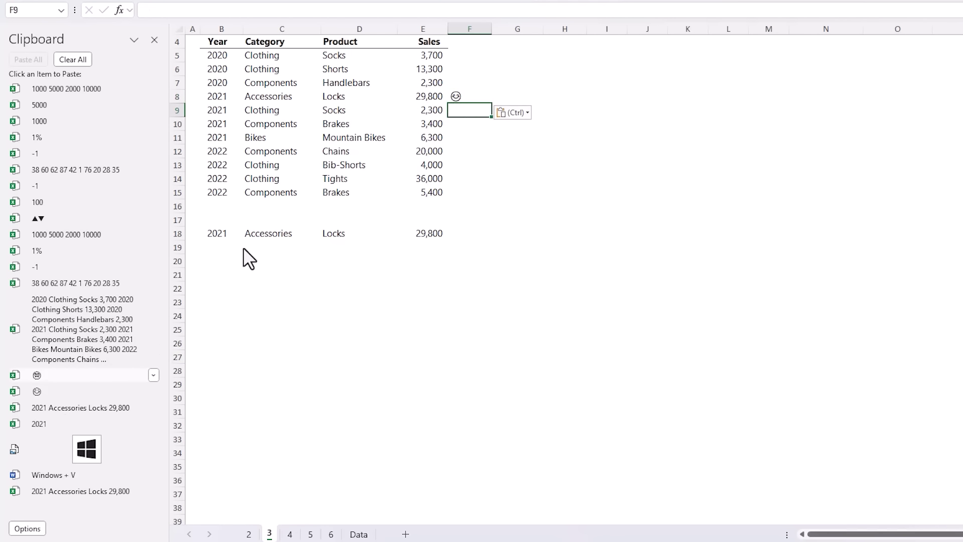
pyautogui.click(37, 376)
pyautogui.press('Up')
pyautogui.press('Up')
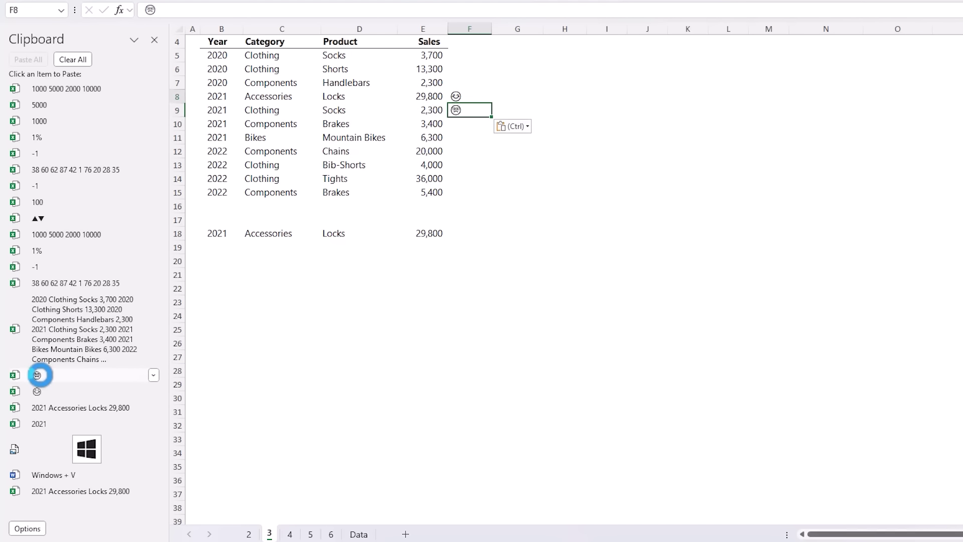
pyautogui.click(40, 375)
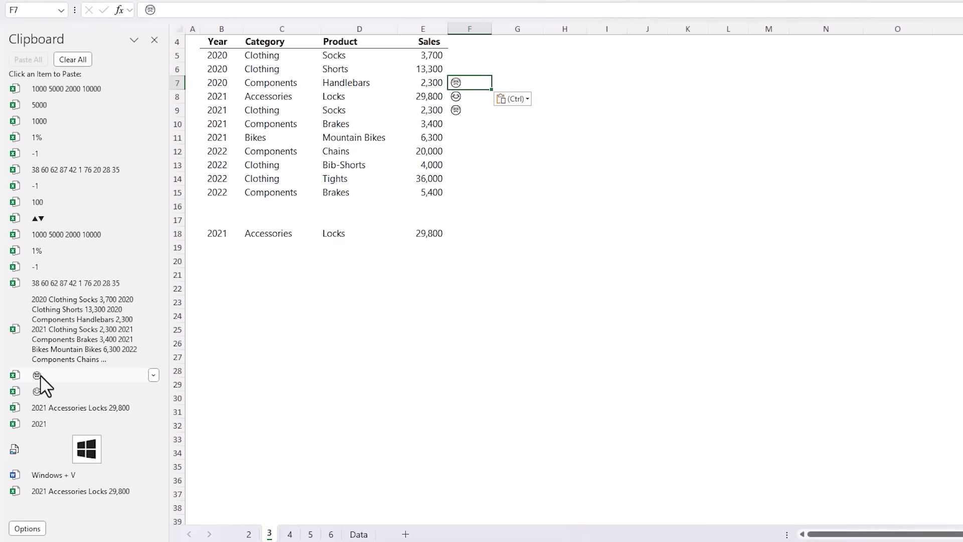
pyautogui.press('Down')
pyautogui.press('Down')
pyautogui.press('Down')
pyautogui.press('Down')
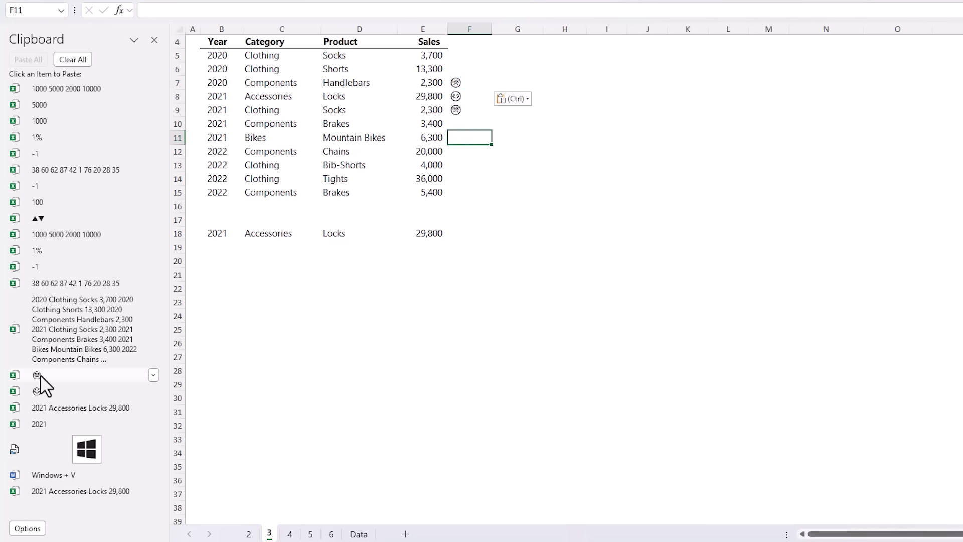
pyautogui.press('Down')
pyautogui.press('Down')
pyautogui.press('Down')
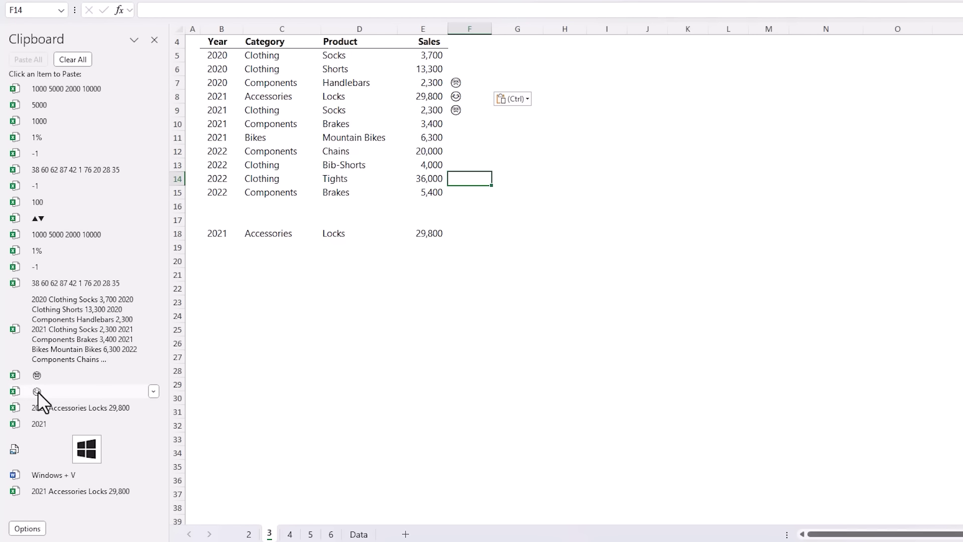
pyautogui.click(37, 391)
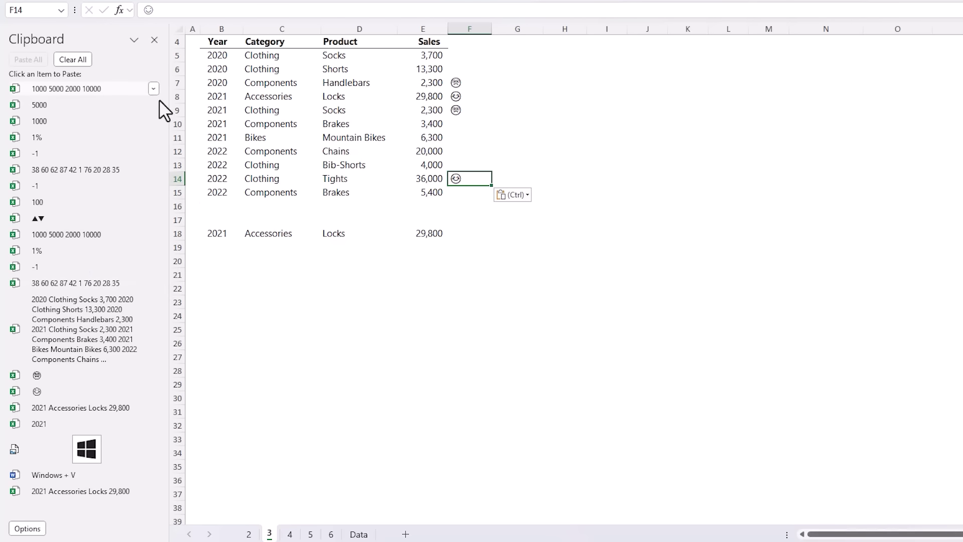
pyautogui.click(154, 86)
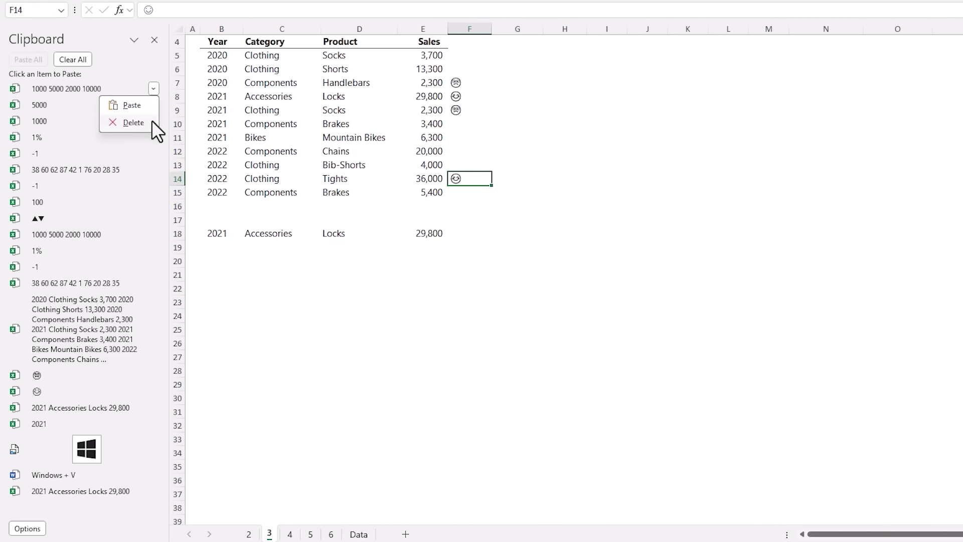
pyautogui.click(152, 121)
pyautogui.click(150, 85)
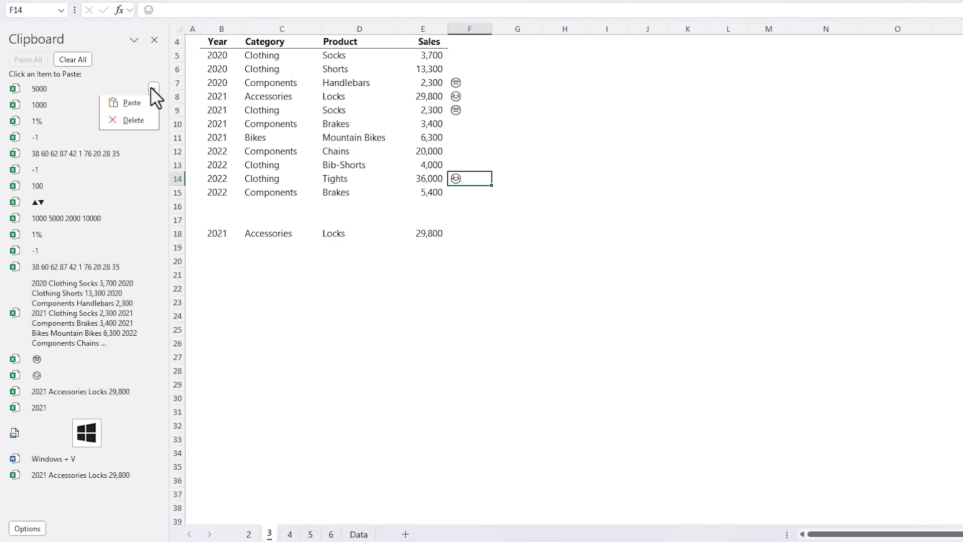
pyautogui.click(152, 116)
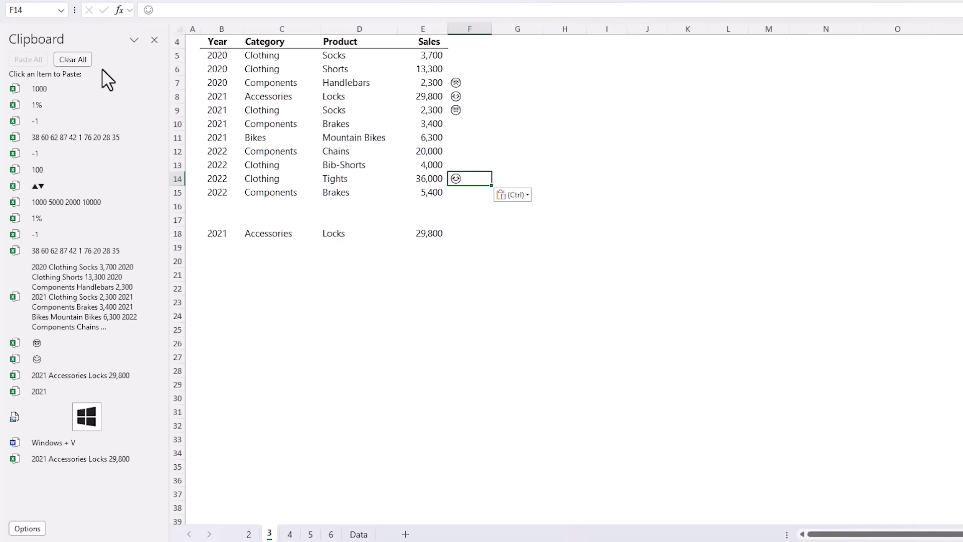
# Check the Clipboard Options menu, close it, and move up to cell F13
pyautogui.click(39, 533)
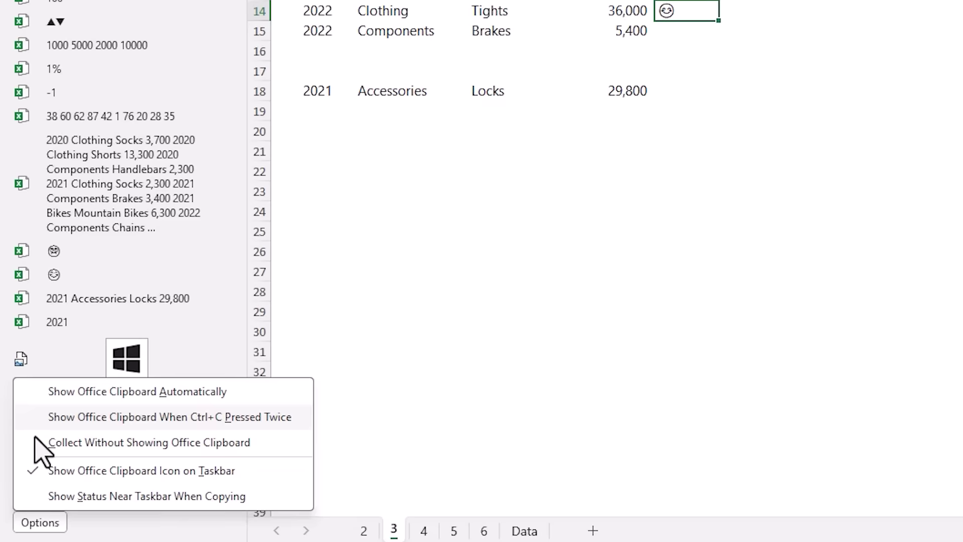
pyautogui.press('Escape')
pyautogui.press('Up')
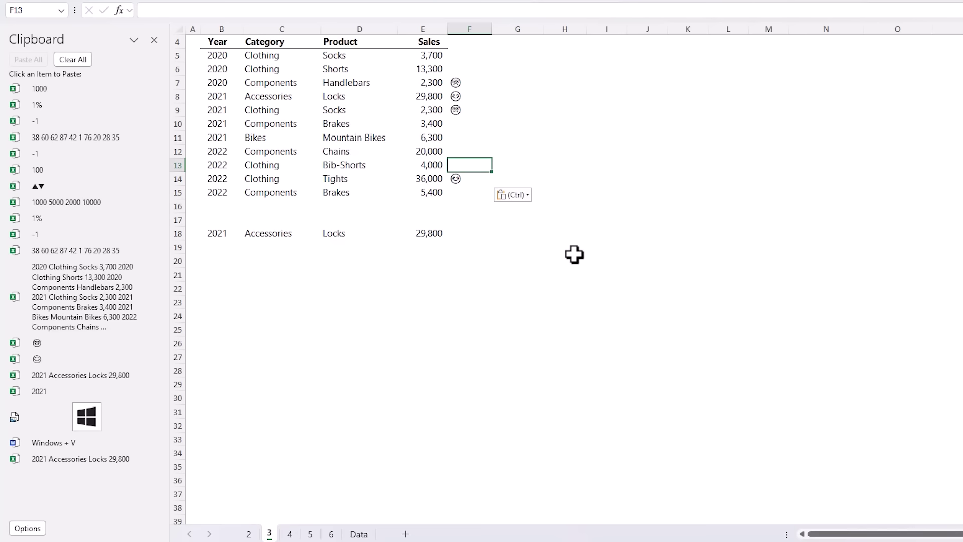
# Paste the latest face symbol into F13 from the Win+V clipboard history
pyautogui.press('super+v')
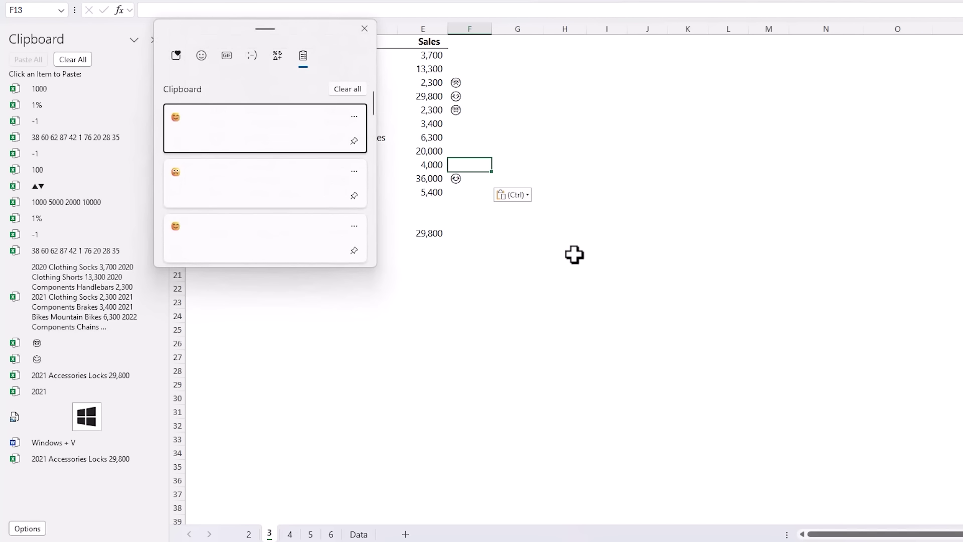
pyautogui.moveTo(319, 39); pyautogui.dragTo(694, 66)
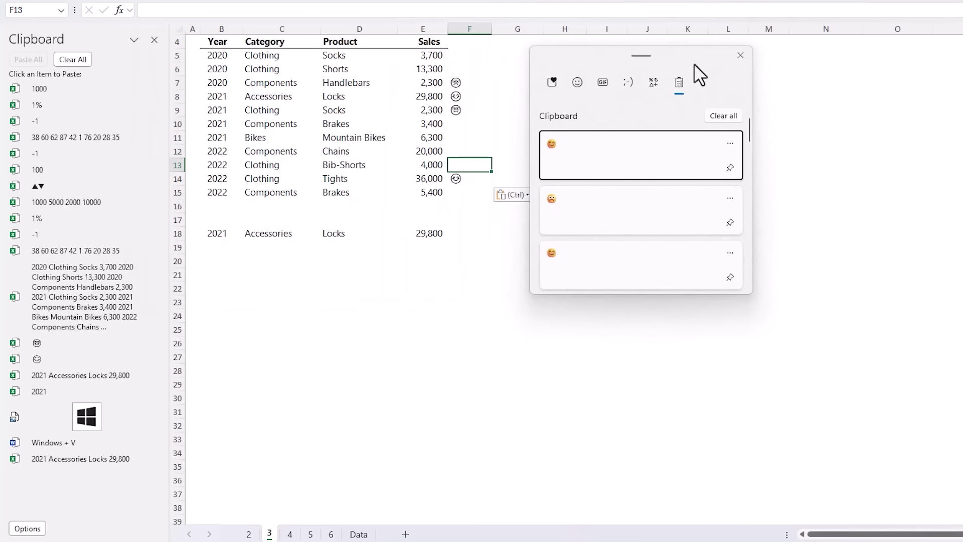
pyautogui.click(585, 150)
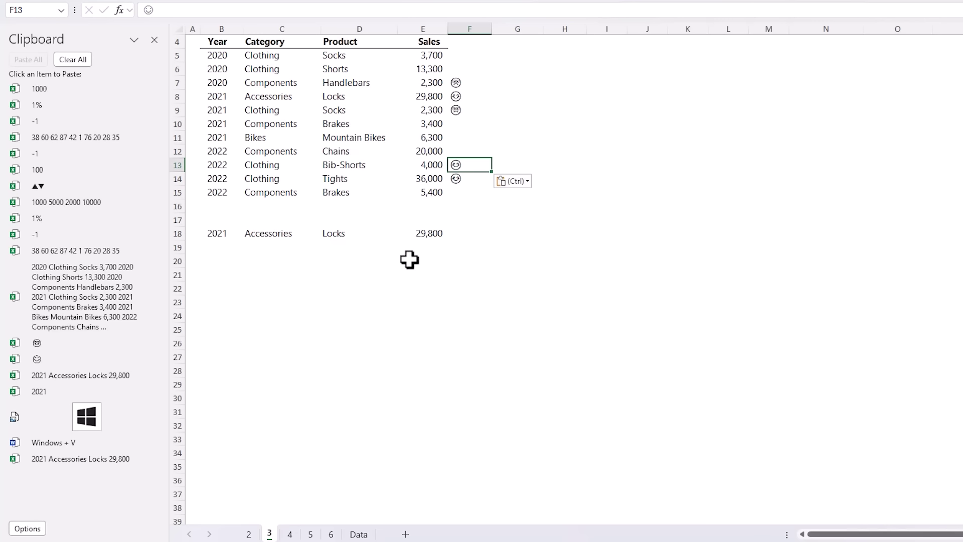
# Pin the first clipboard history item, browse the Symbols categories, then close the panel
pyautogui.press('super+v')
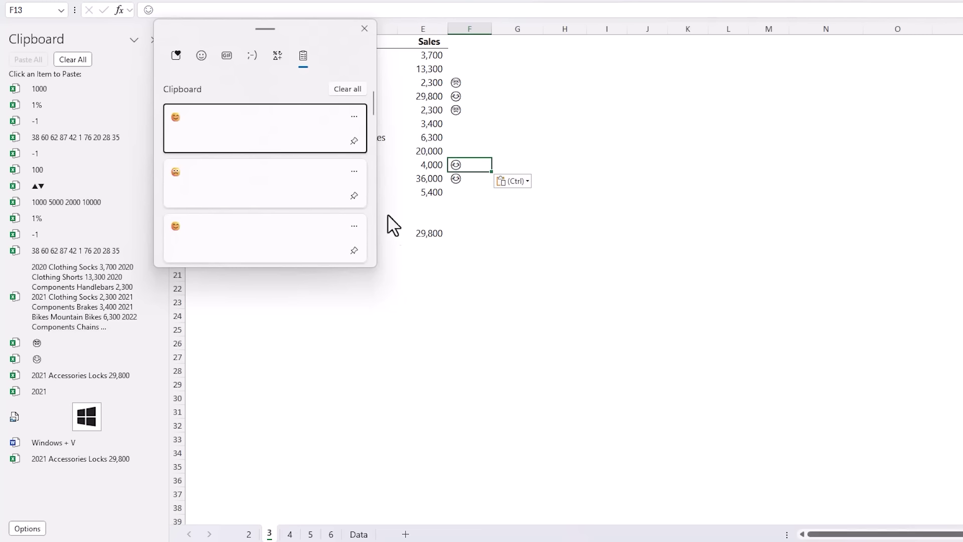
pyautogui.click(354, 141)
pyautogui.click(279, 61)
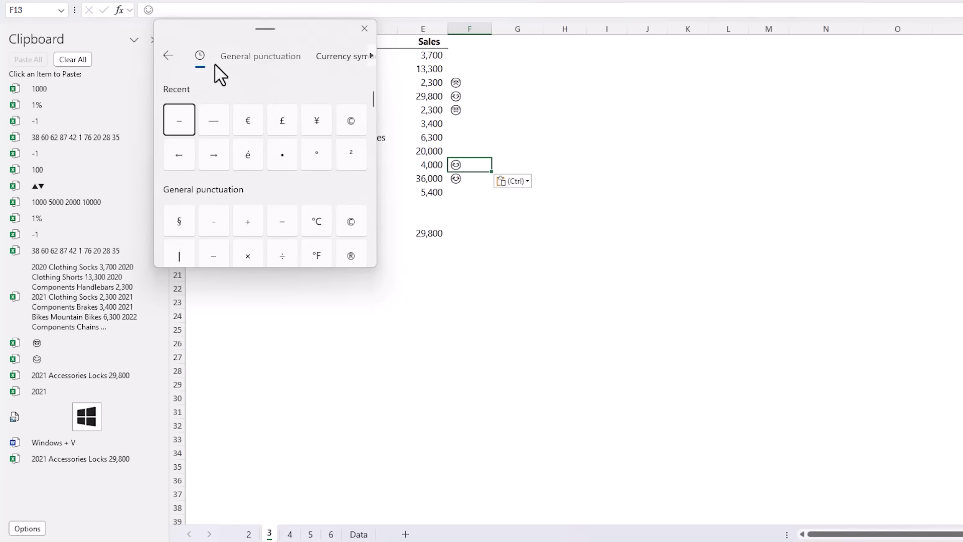
pyautogui.click(370, 57)
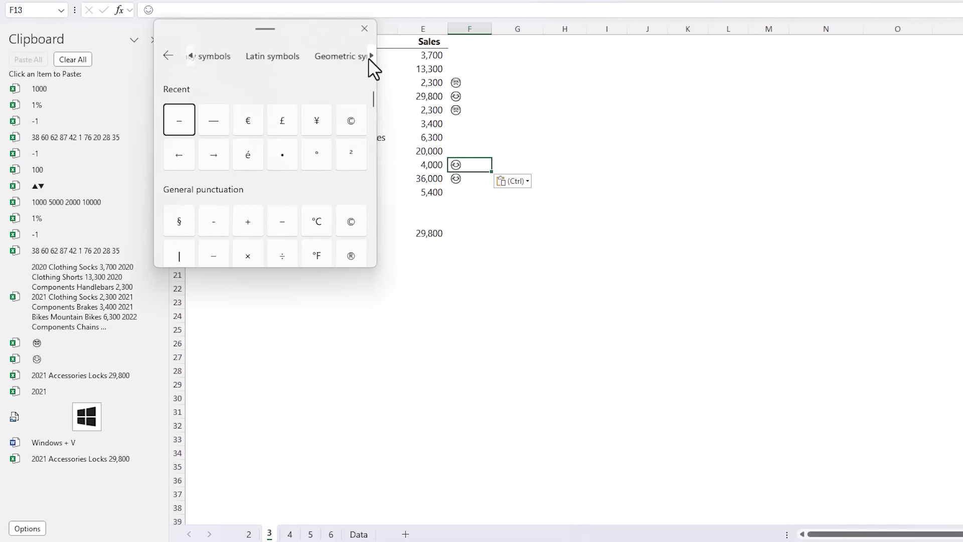
pyautogui.click(168, 56)
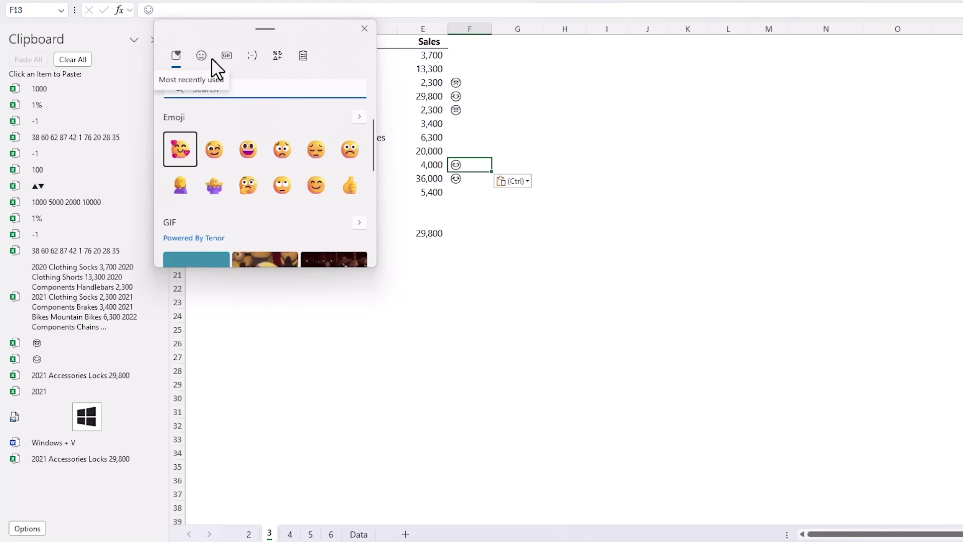
pyautogui.press('super+v')
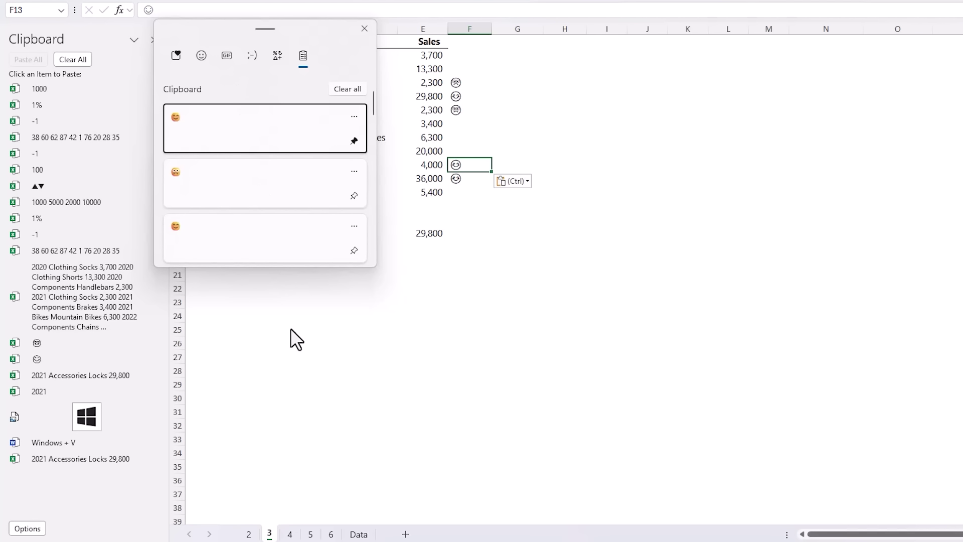
pyautogui.press('Escape')
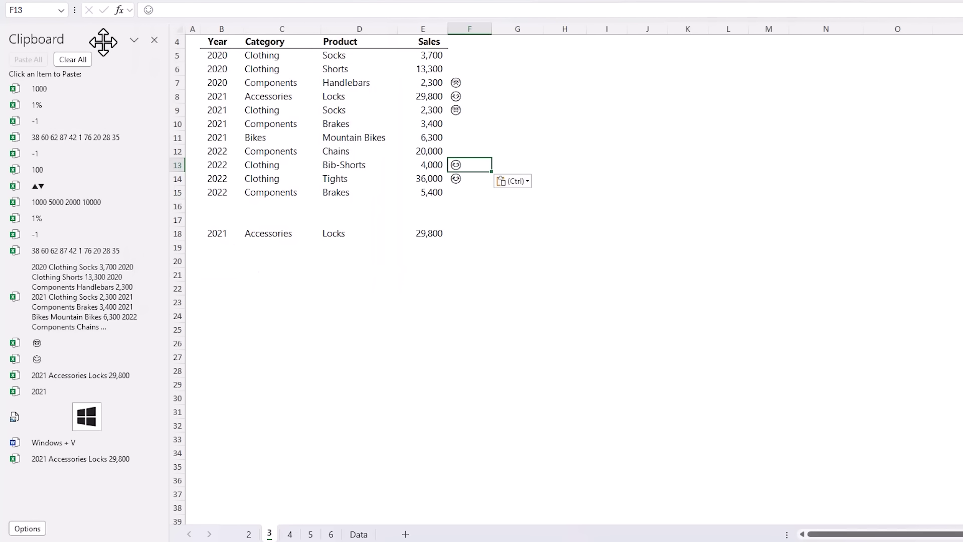
# Float the Office Clipboard pane over the sheet and paste the ▲▼ triangles into F18
pyautogui.moveTo(90, 43); pyautogui.dragTo(538, 55)
pyautogui.click(311, 227)
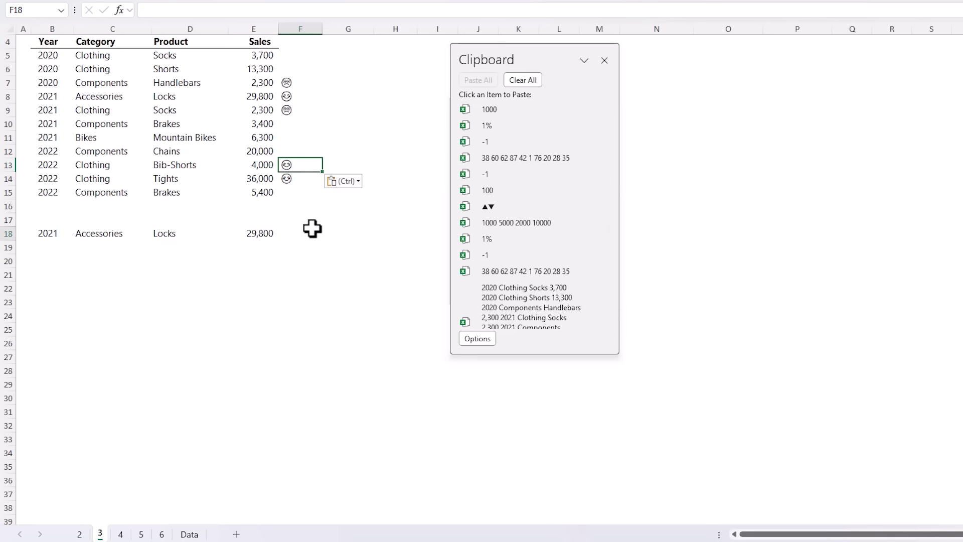
pyautogui.click(488, 207)
pyautogui.click(311, 287)
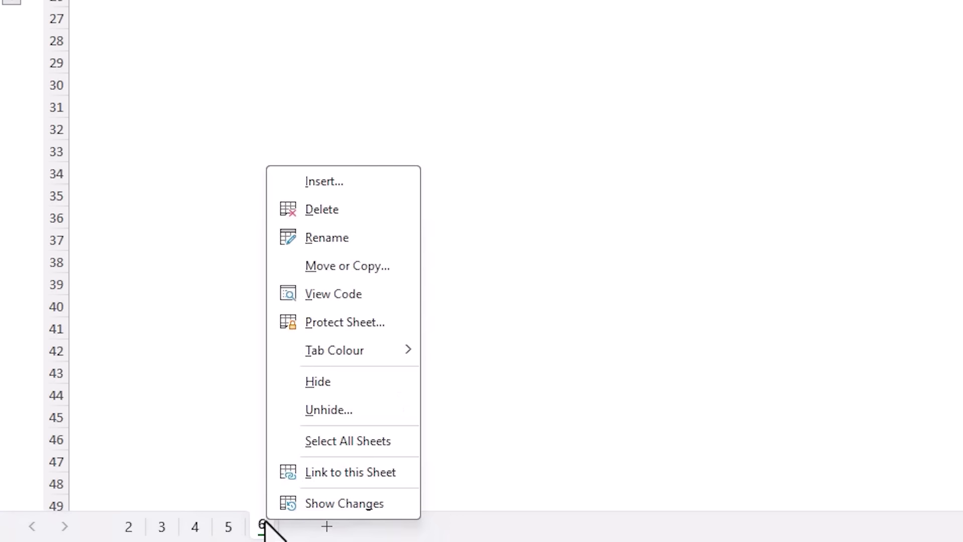
# Unhide the Data sheet so its year, category, product and sales rows show
pyautogui.click(366, 415)
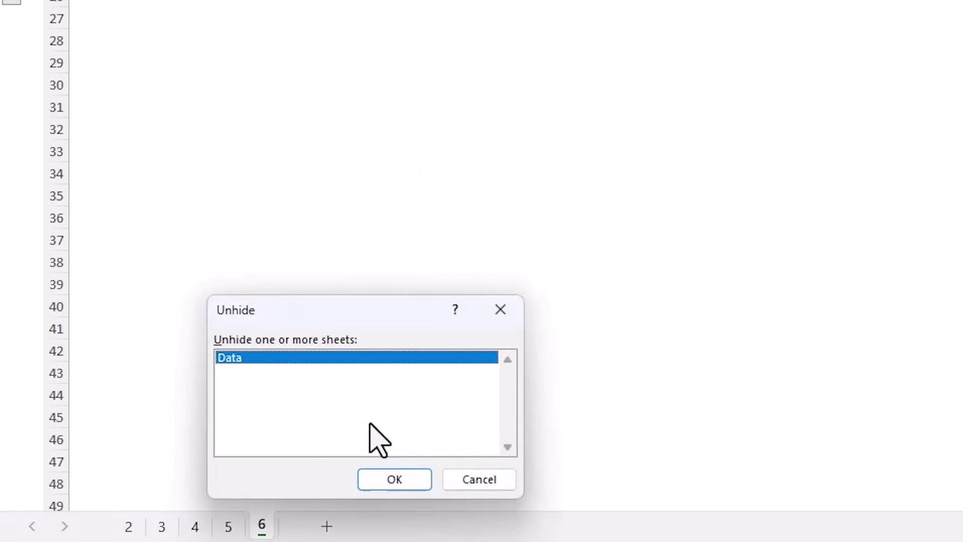
pyautogui.click(394, 479)
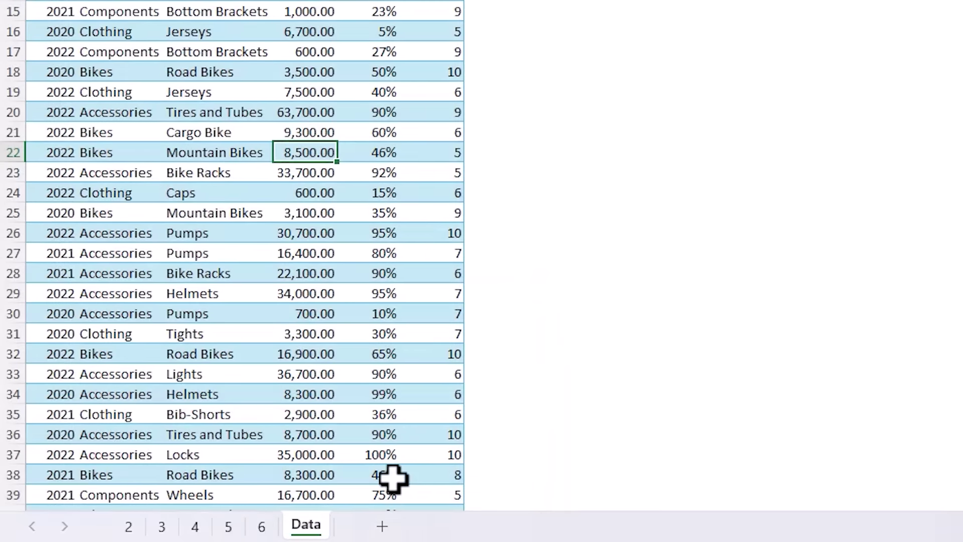
pyautogui.rightClick(317, 525)
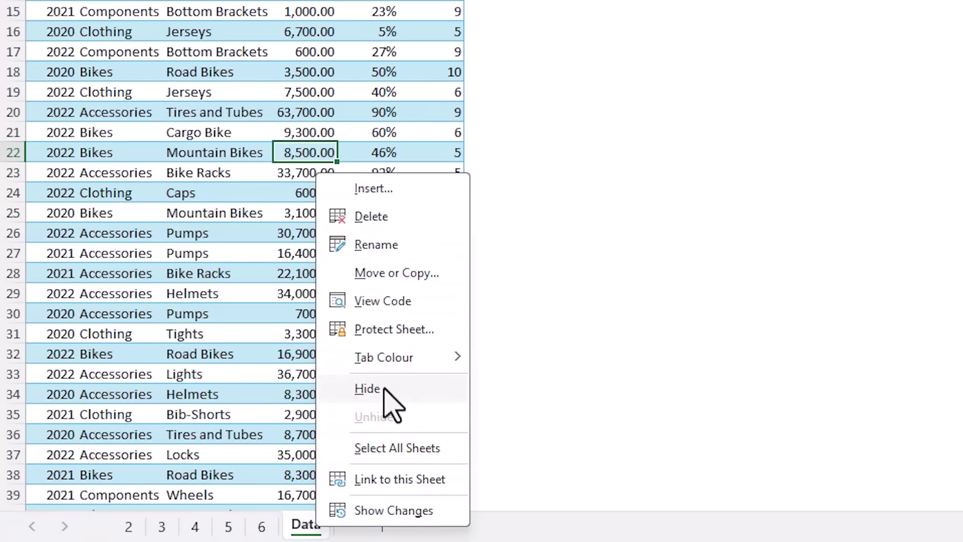
# Hide the Data sheet and protect the workbook structure
pyautogui.click(382, 389)
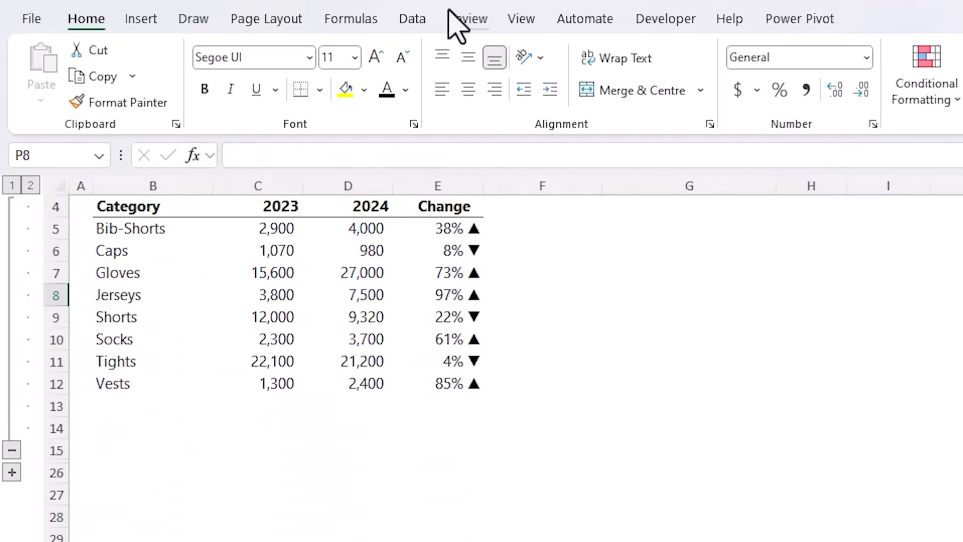
pyautogui.click(454, 16)
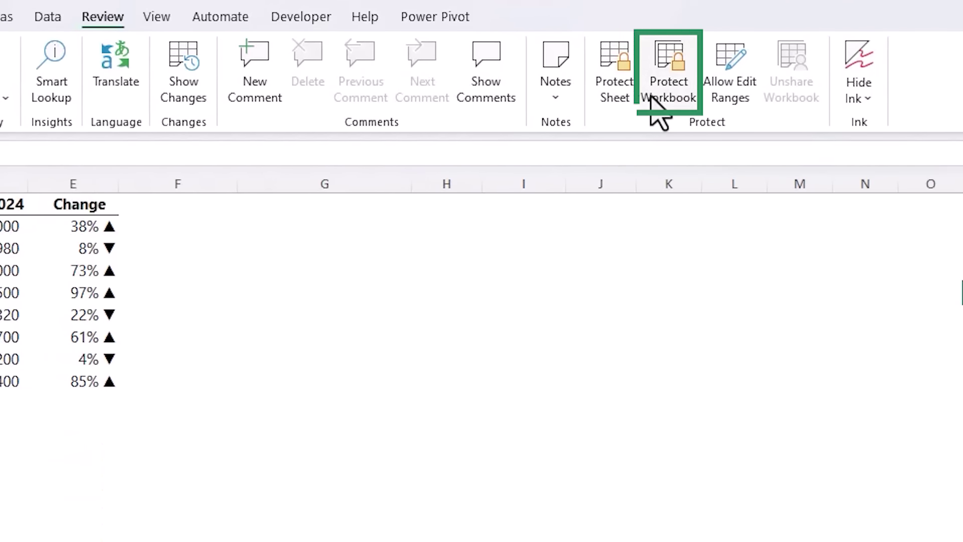
pyautogui.click(652, 98)
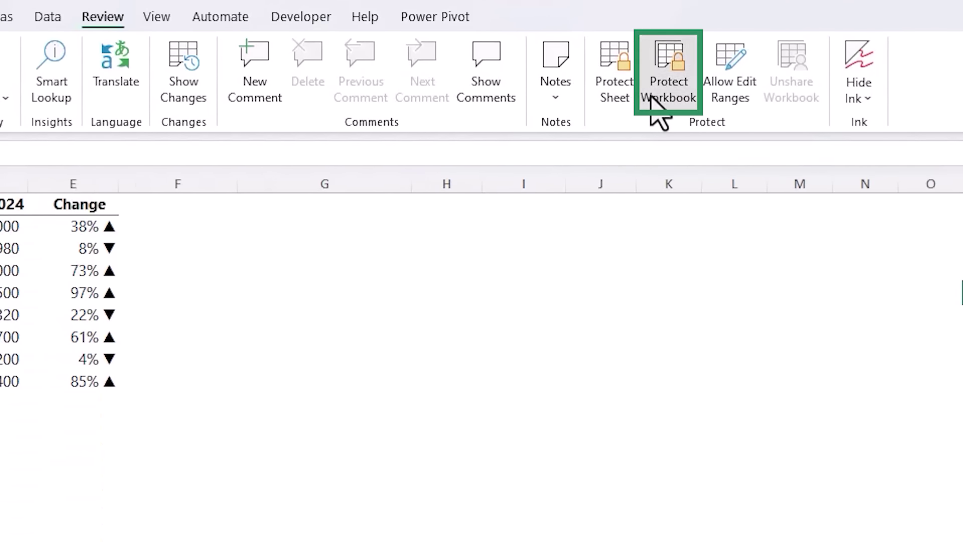
pyautogui.click(481, 322)
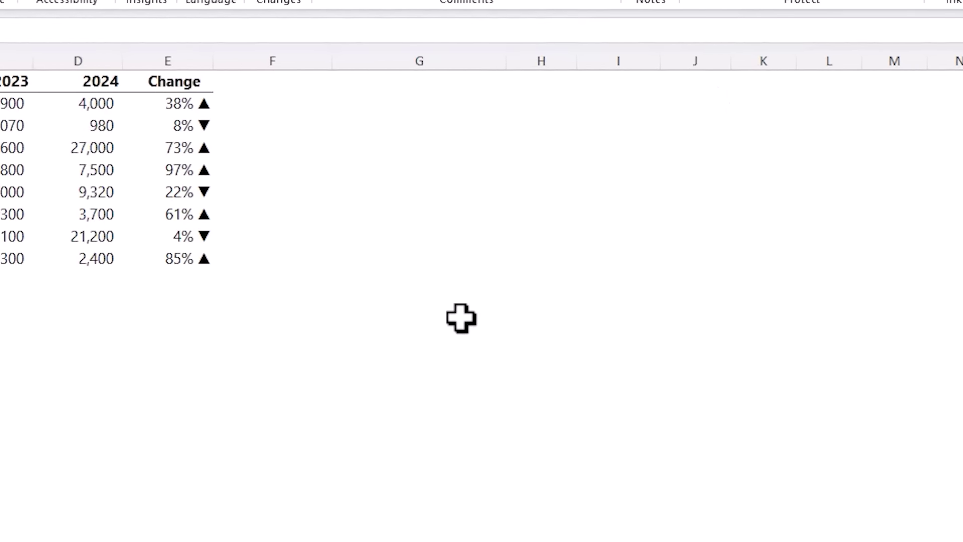
# Unhide the Data sheet again from sheet 6's tab options
pyautogui.rightClick(253, 526)
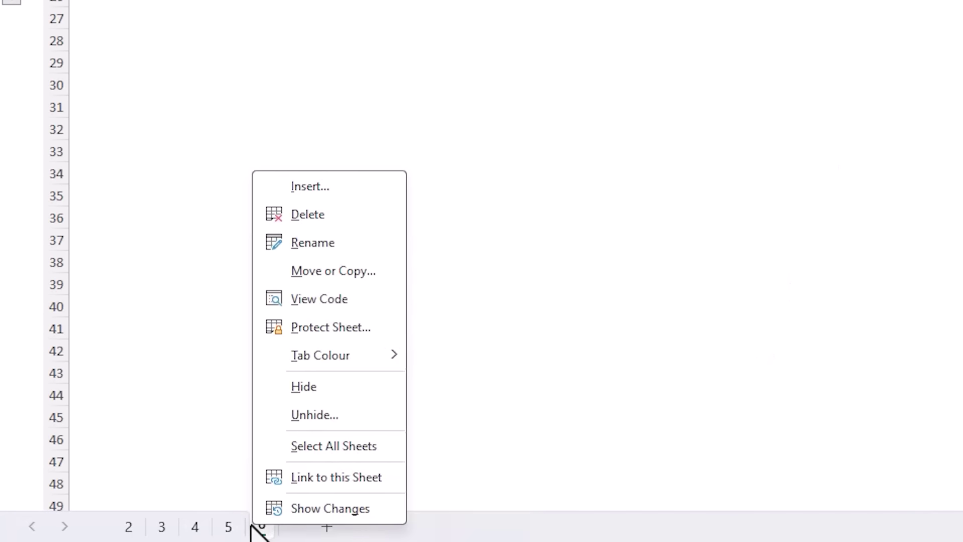
pyautogui.click(338, 415)
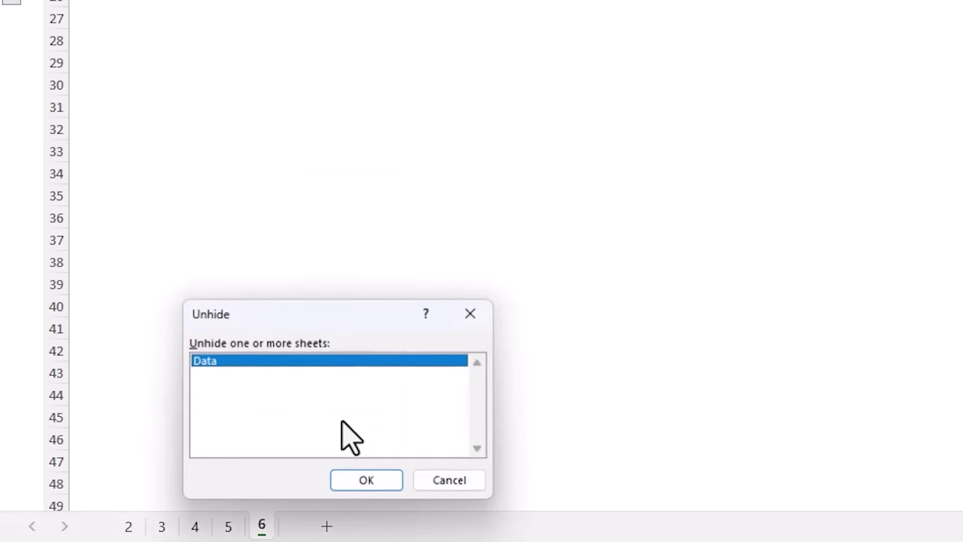
pyautogui.click(376, 483)
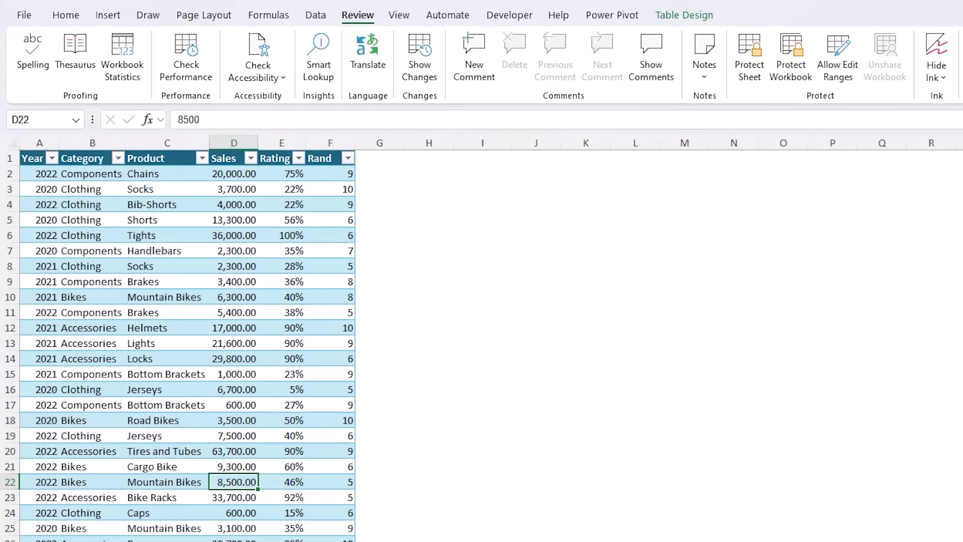
# Show the Developer tab and confirm it is ticked in Customise the Ribbon
pyautogui.click(520, 16)
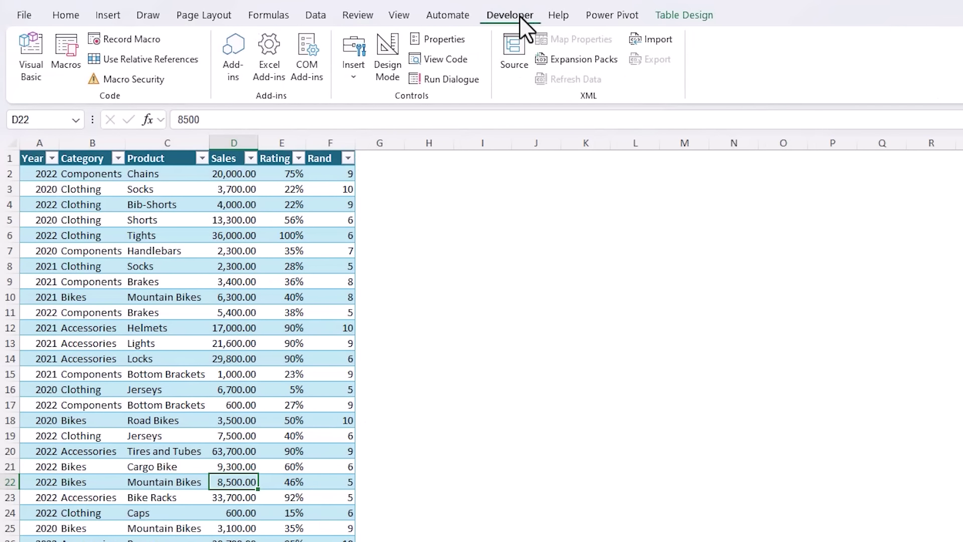
pyautogui.rightClick(519, 15)
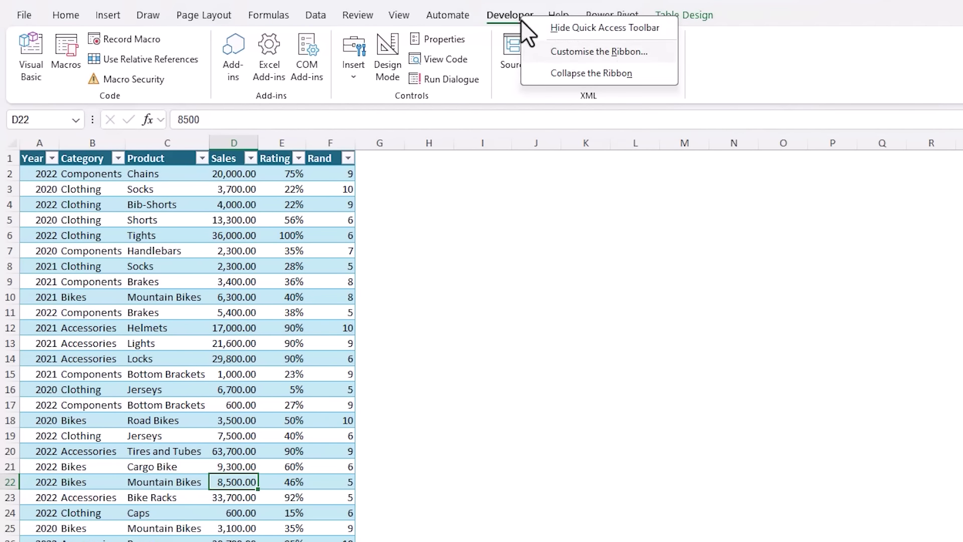
pyautogui.click(600, 52)
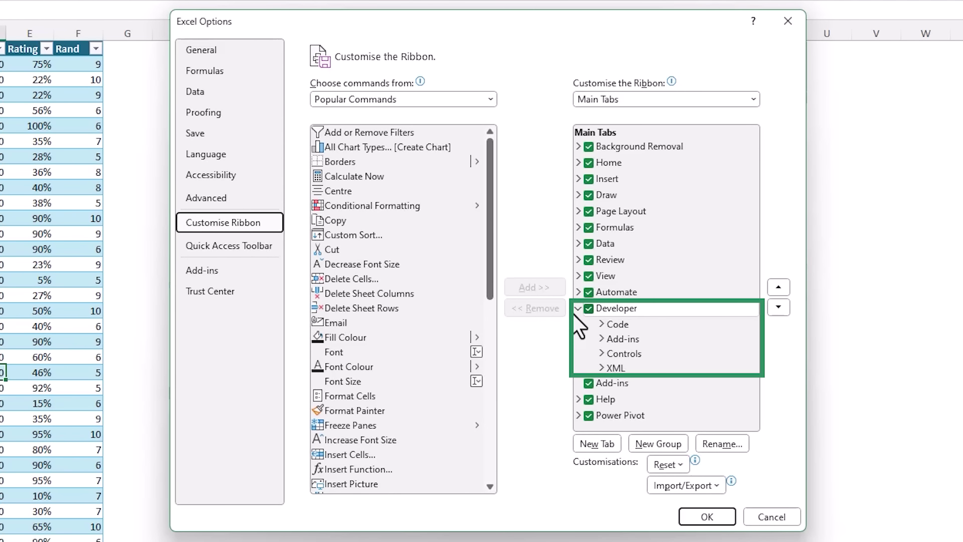
pyautogui.click(692, 516)
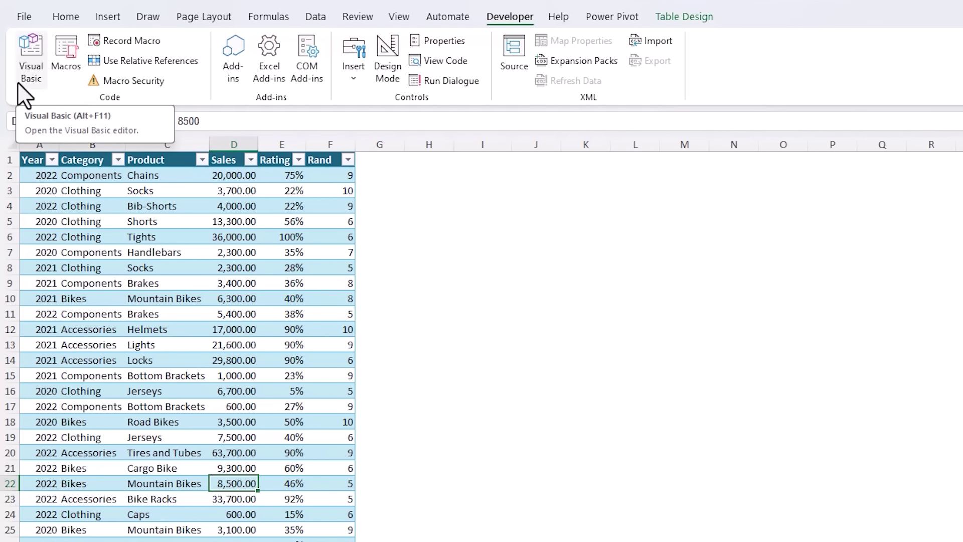
# In the VBA editor, set Sheet7 (Data)'s Visible property to 2 - xlSheetVeryHidden
pyautogui.hotkey('alt', 'F11')
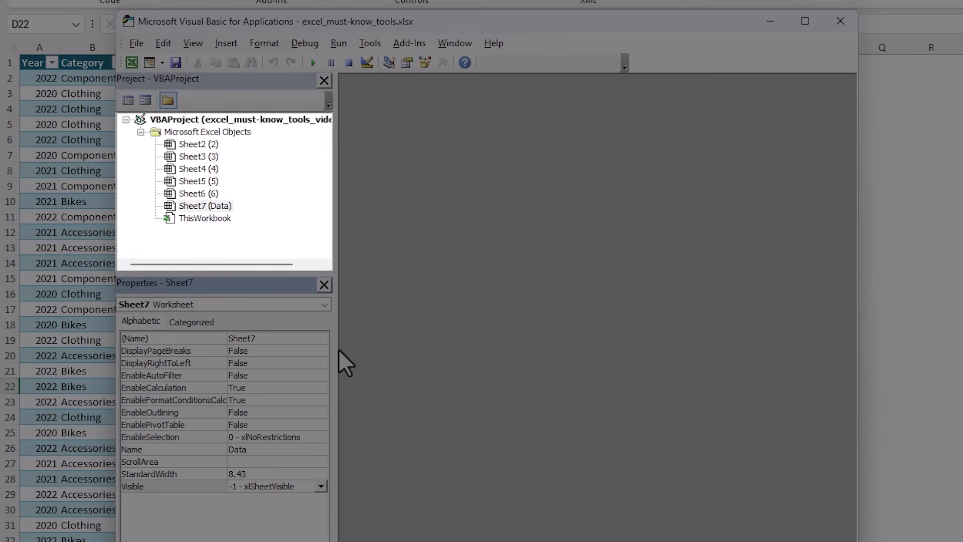
pyautogui.click(200, 207)
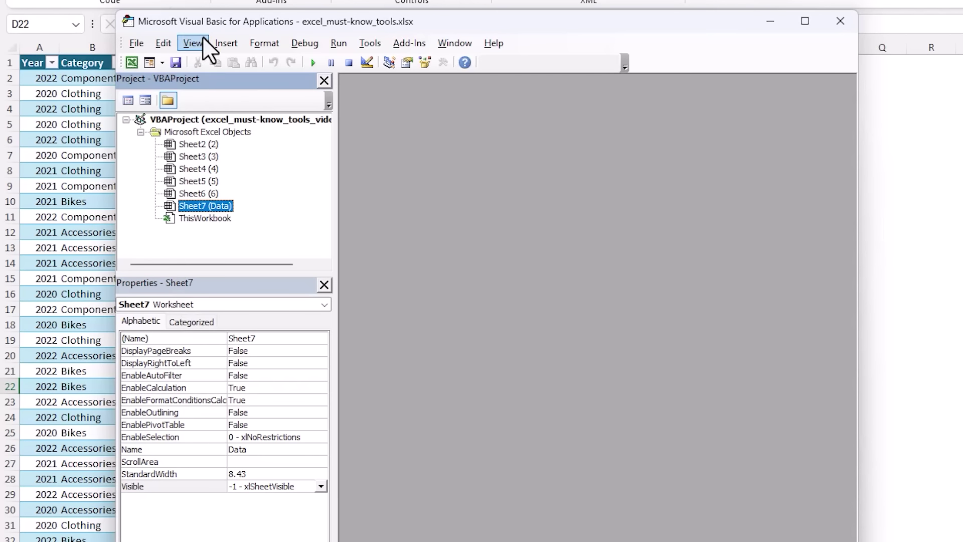
pyautogui.click(193, 42)
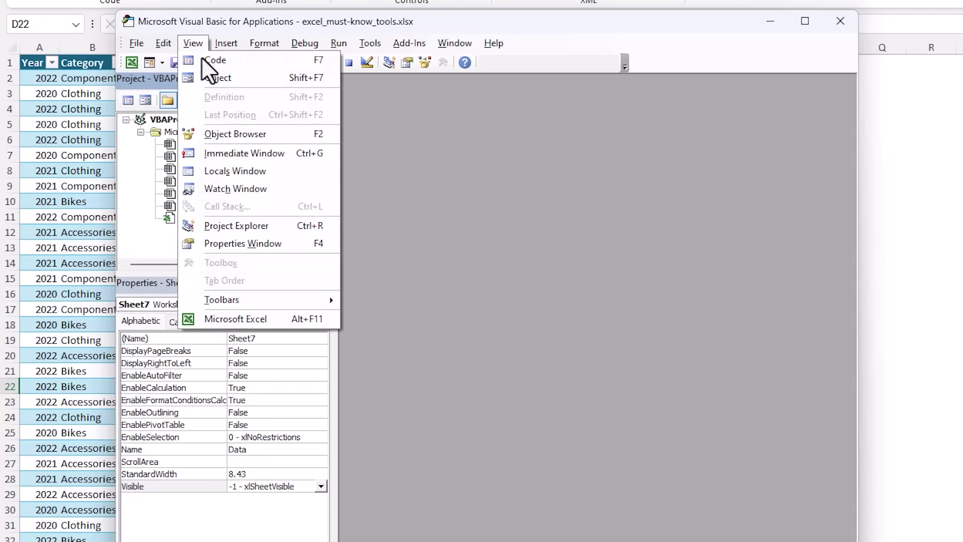
pyautogui.click(190, 243)
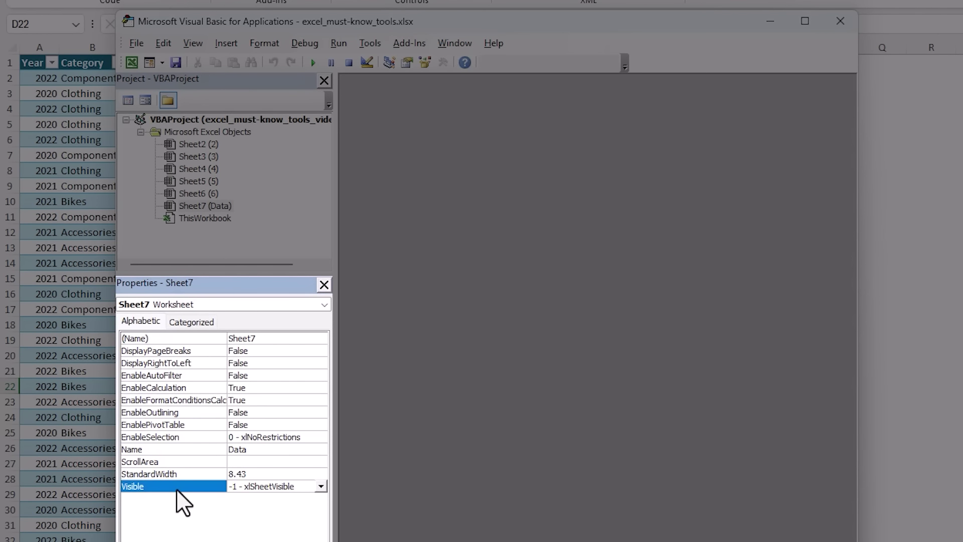
pyautogui.click(321, 485)
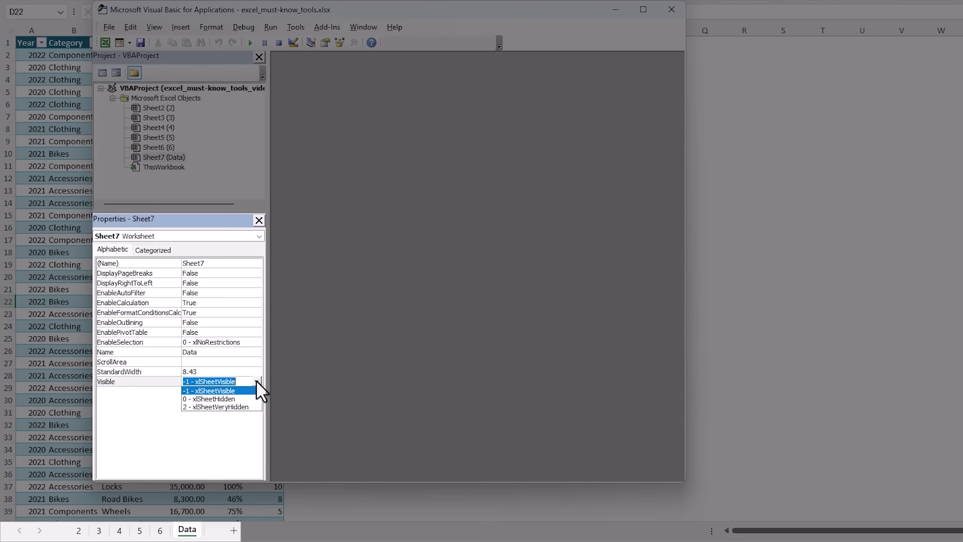
pyautogui.click(249, 407)
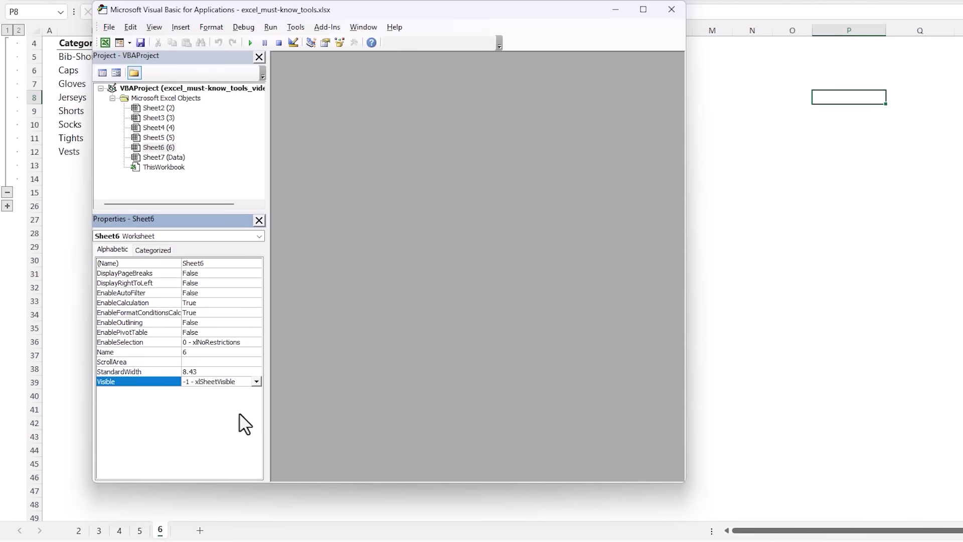
pyautogui.click(95, 492)
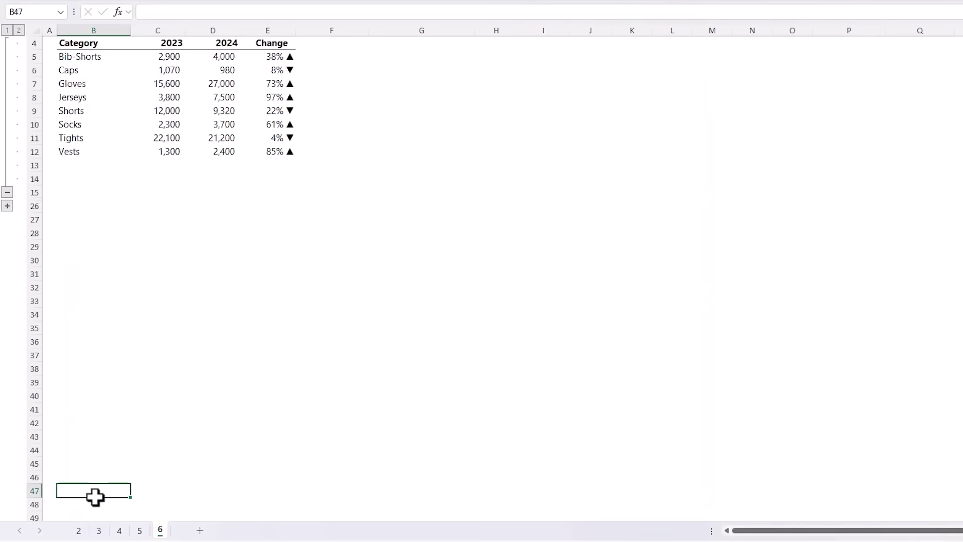
# In Visual Basic, set Sheet7 (Data)'s Visible property to -1 - xlSheetVisible
pyautogui.rightClick(160, 529)
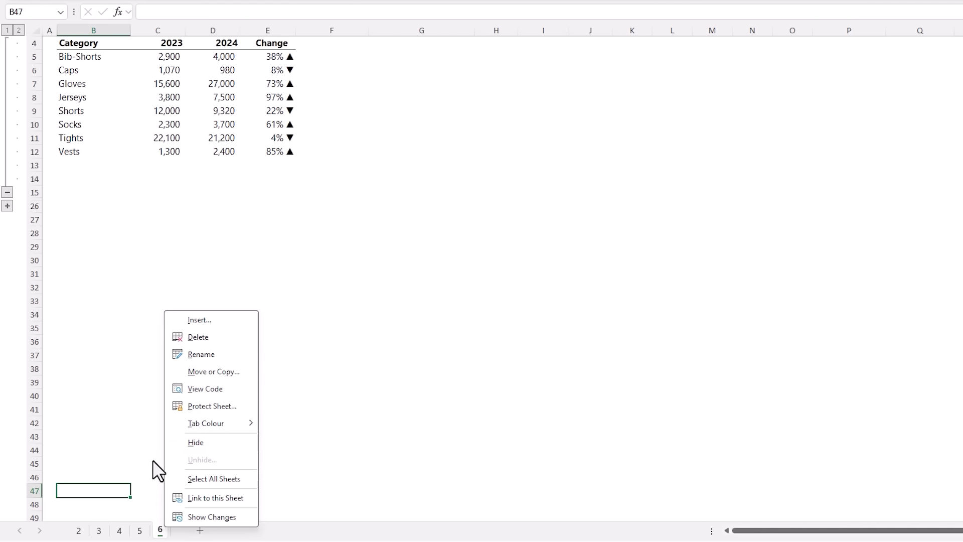
pyautogui.press('Escape')
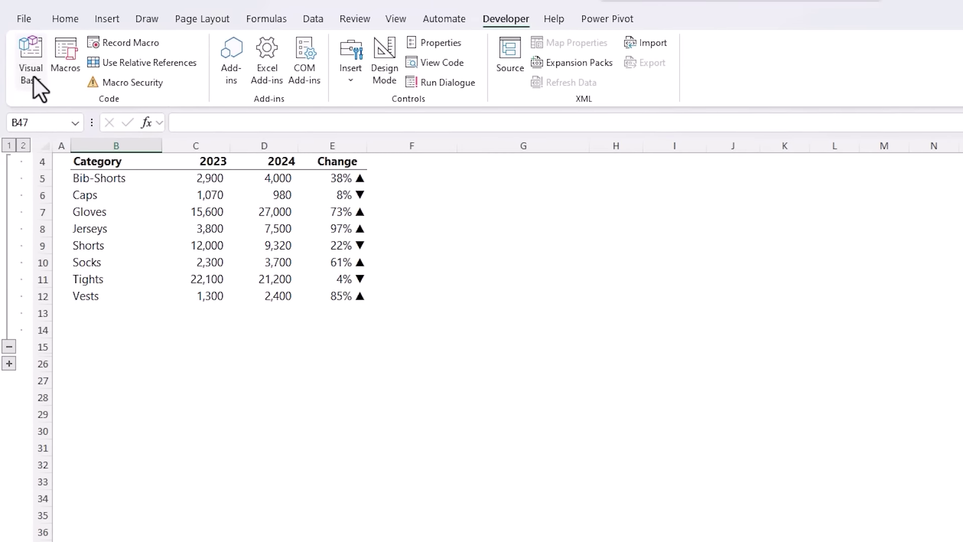
pyautogui.click(35, 85)
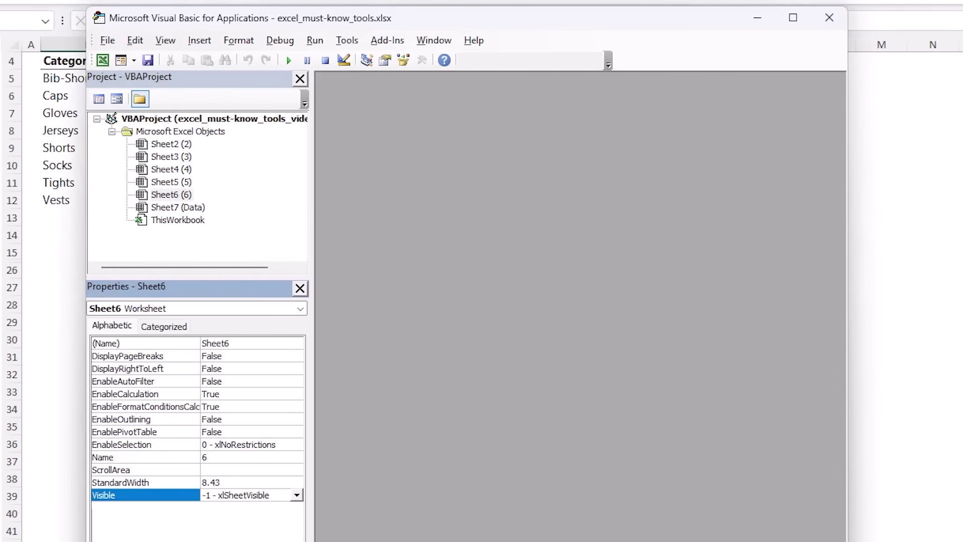
pyautogui.click(200, 208)
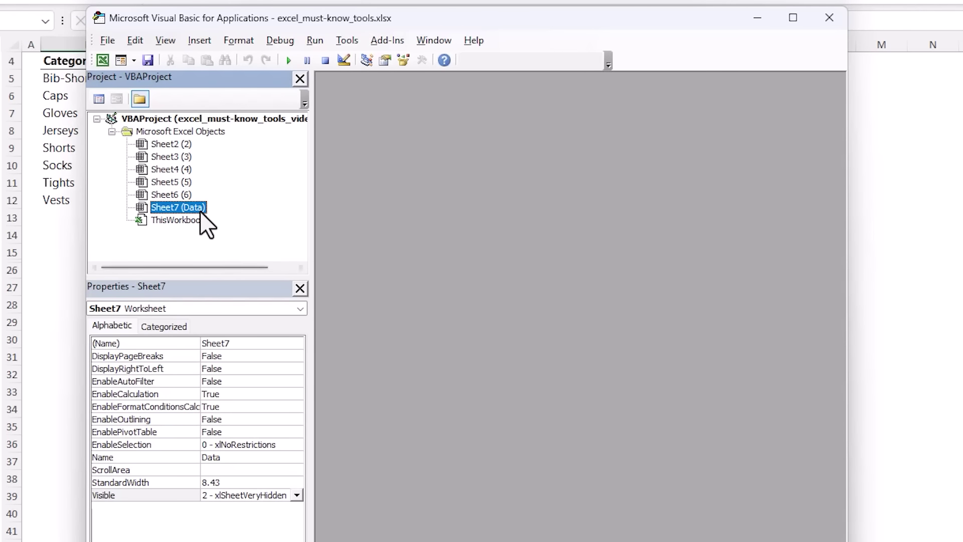
pyautogui.click(296, 496)
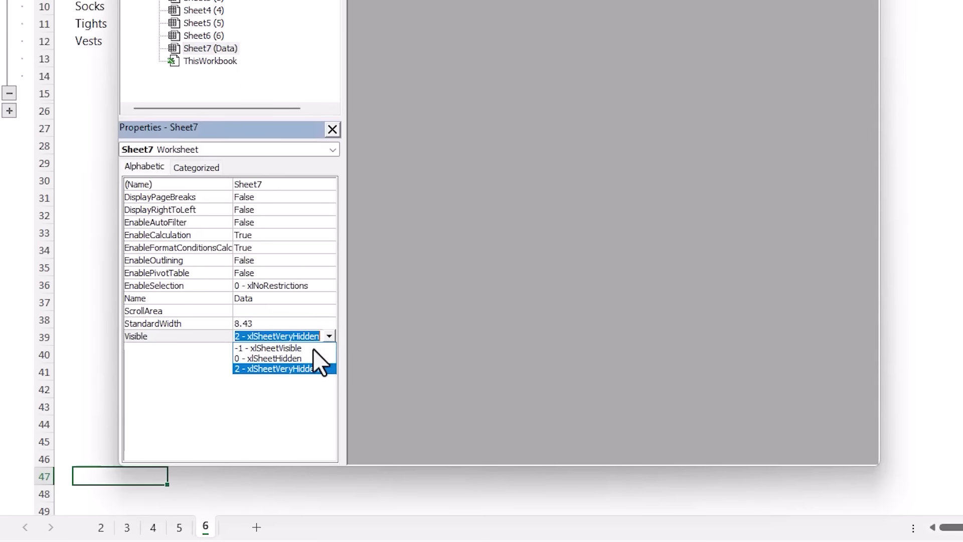
pyautogui.click(312, 349)
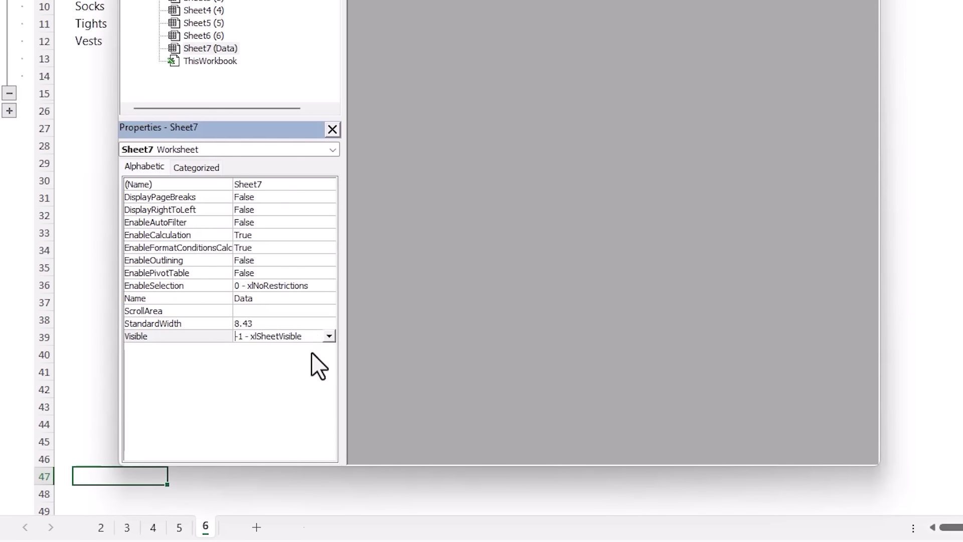
# Close the VBA editor and return to the table with plain Change percentages
pyautogui.click(243, 492)
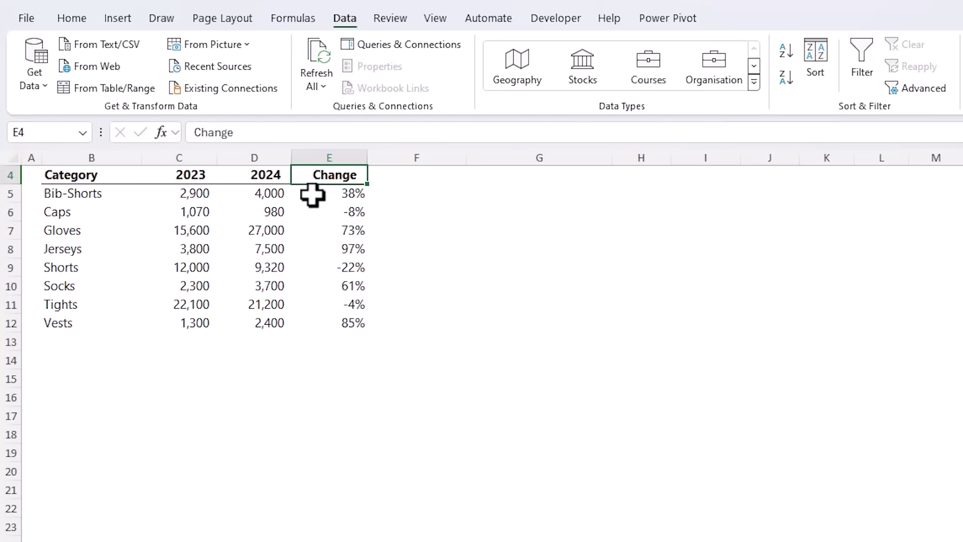
# Insert ▲ and ▼ from the Geometric Shapes symbol subset into cell F5
pyautogui.moveTo(312, 195); pyautogui.dragTo(326, 321)
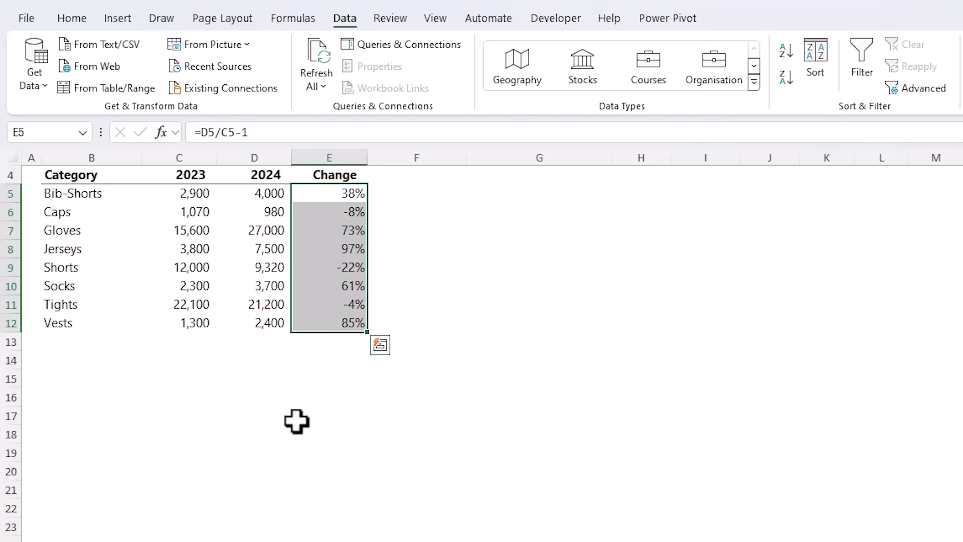
pyautogui.click(430, 193)
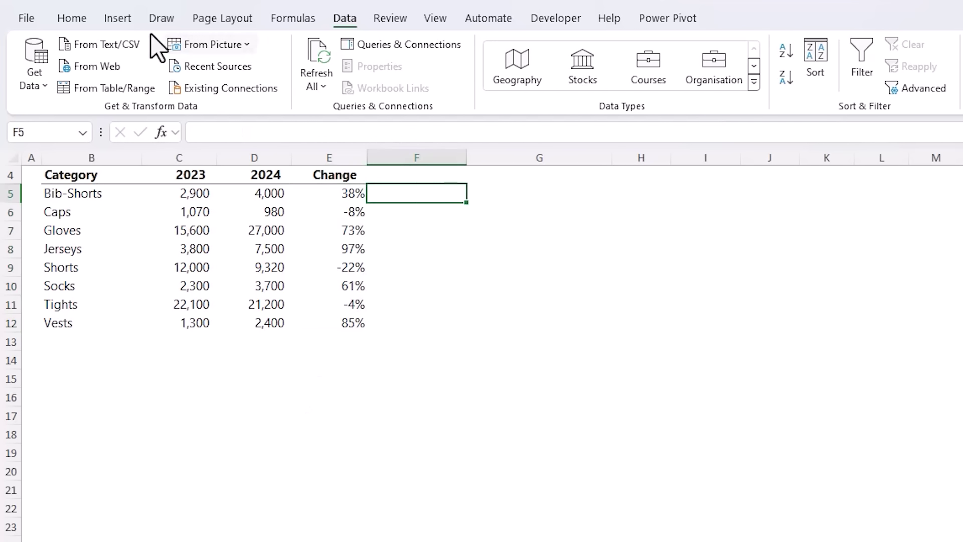
pyautogui.click(123, 18)
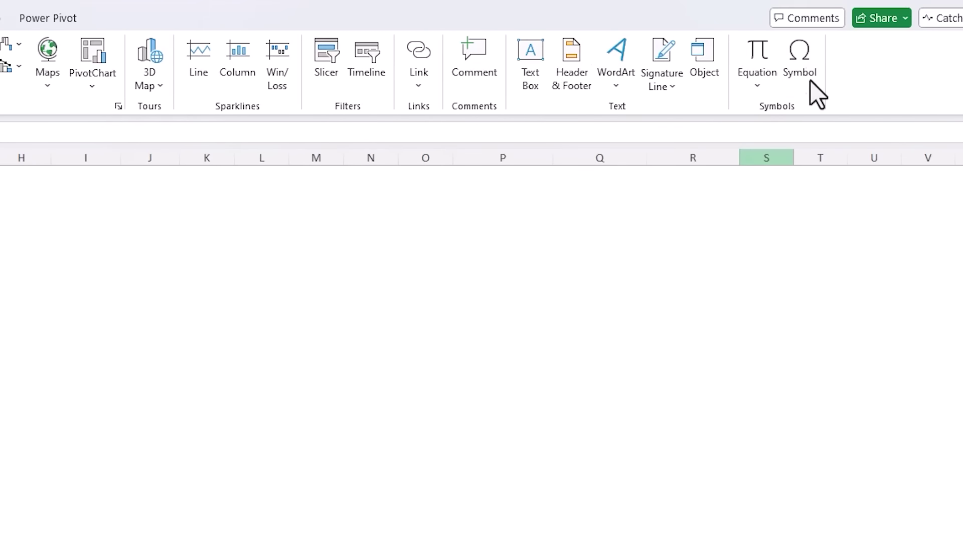
pyautogui.click(779, 82)
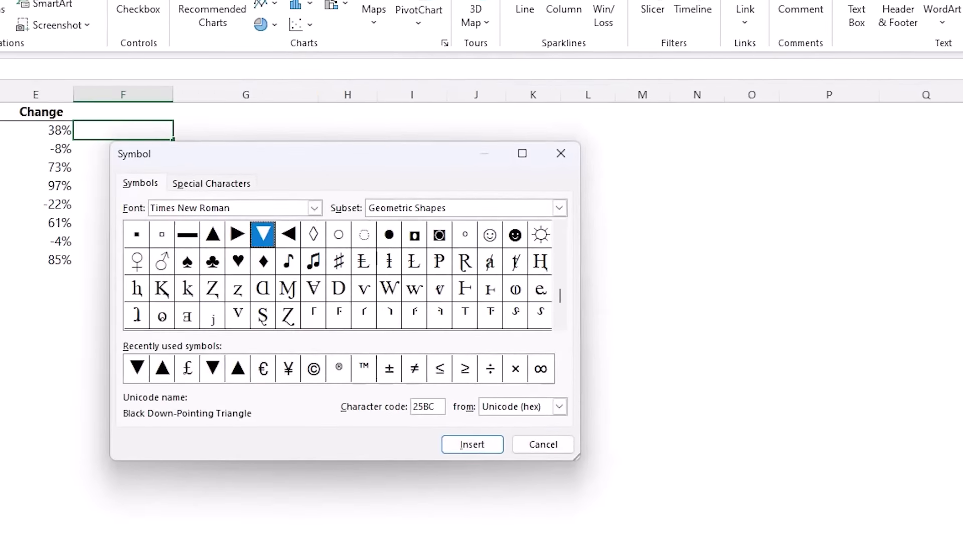
pyautogui.click(853, 156)
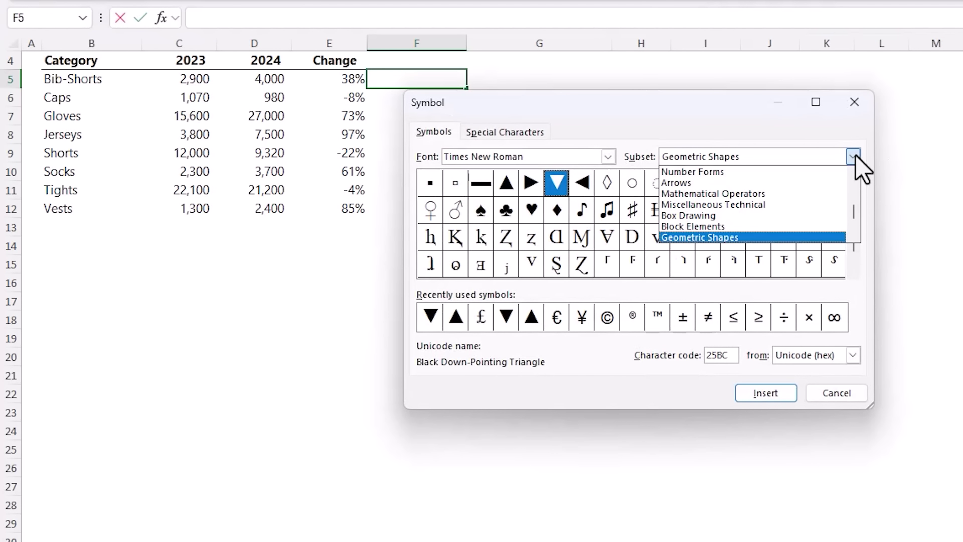
pyautogui.click(855, 158)
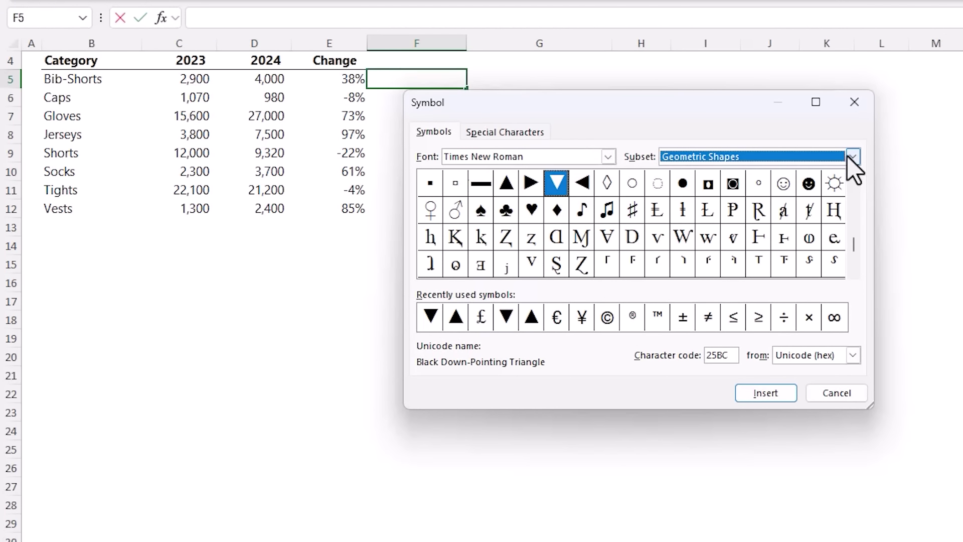
pyautogui.doubleClick(504, 184)
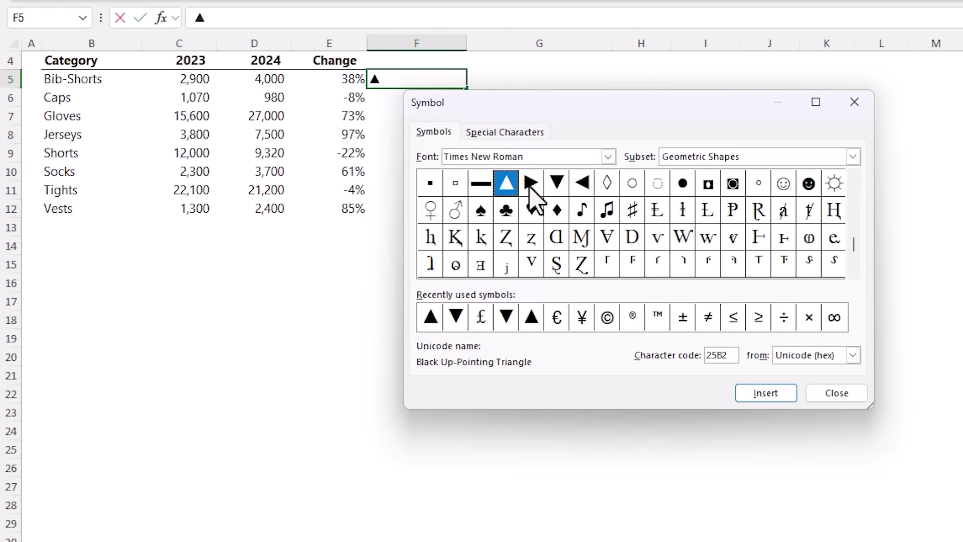
pyautogui.doubleClick(556, 184)
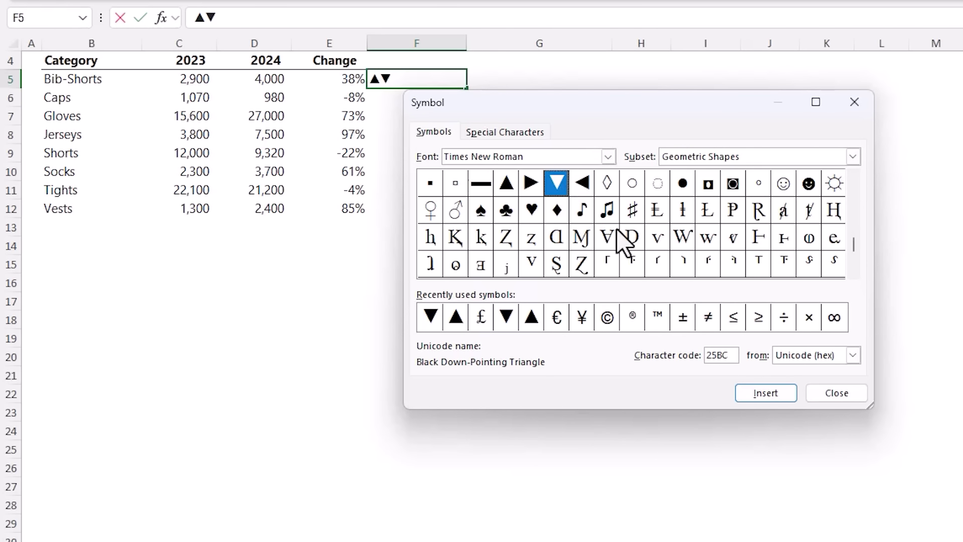
pyautogui.click(818, 394)
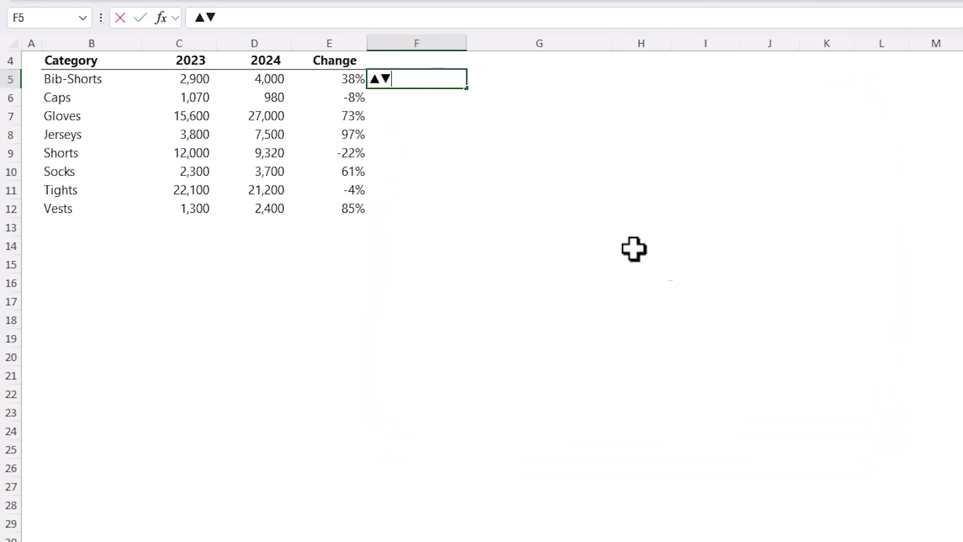
# Copy the ▲▼ triangles from F5 without keeping them in the cell
pyautogui.moveTo(411, 79); pyautogui.dragTo(372, 79)
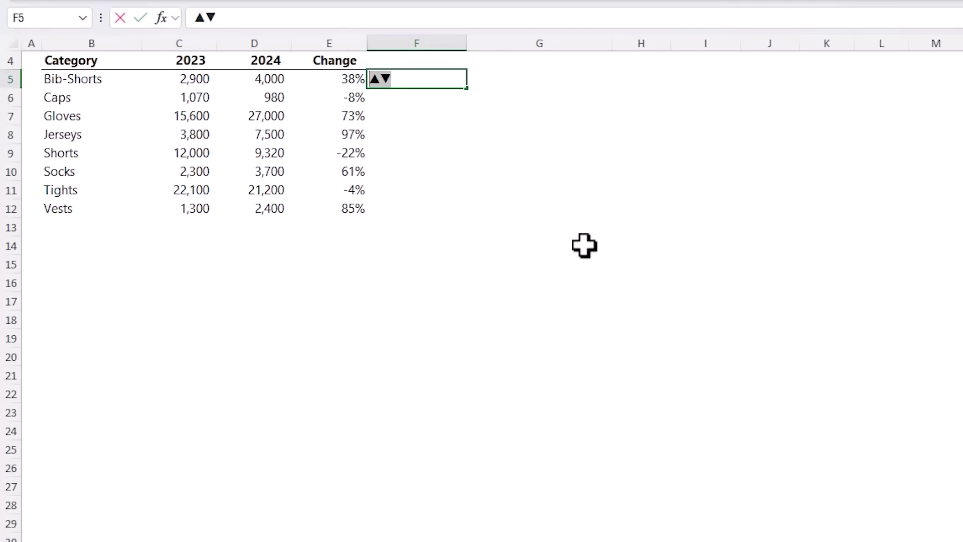
pyautogui.hotkey('ctrl', 'c')
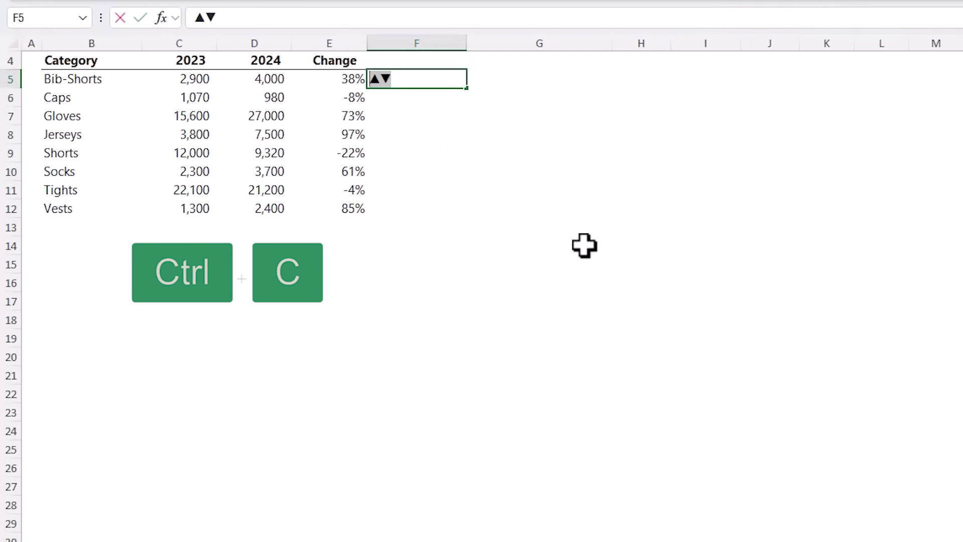
pyautogui.press('Escape')
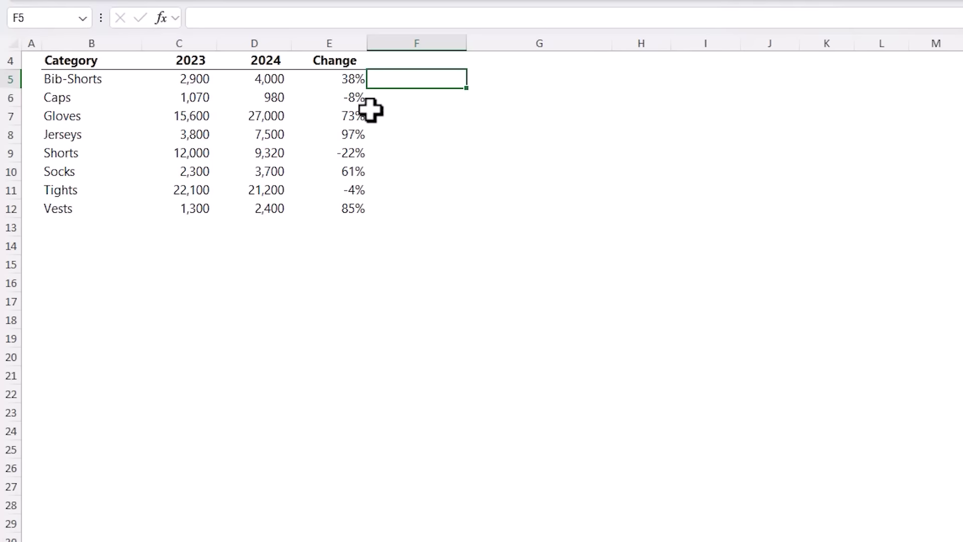
# Give E5:E12 the custom number format 0% ▲;0% ▼
pyautogui.moveTo(322, 78); pyautogui.dragTo(333, 203)
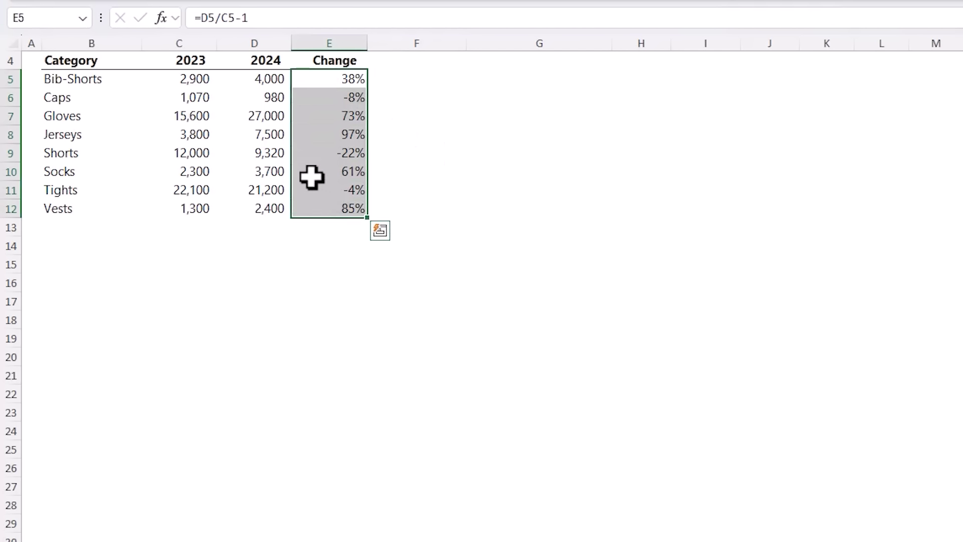
pyautogui.hotkey('ctrl', '1')
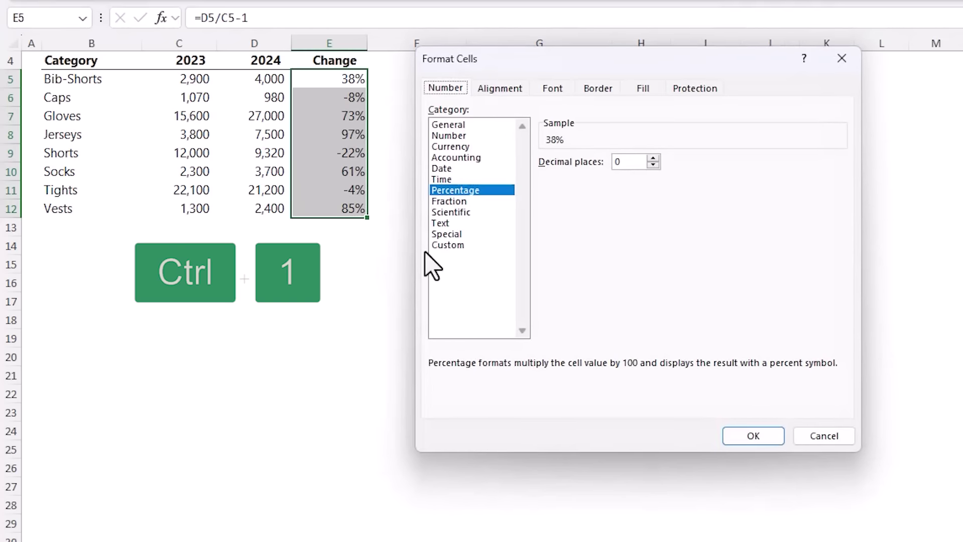
pyautogui.click(460, 245)
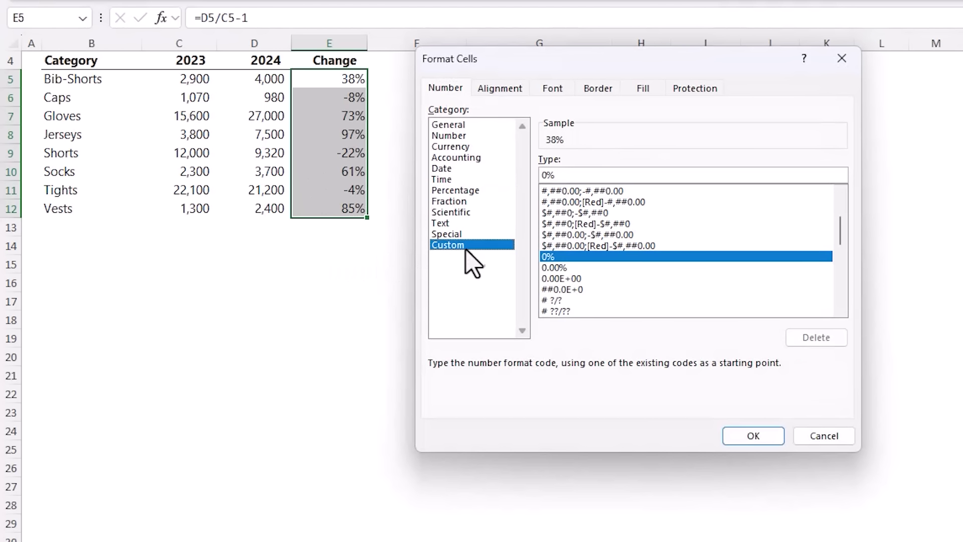
pyautogui.click(565, 176)
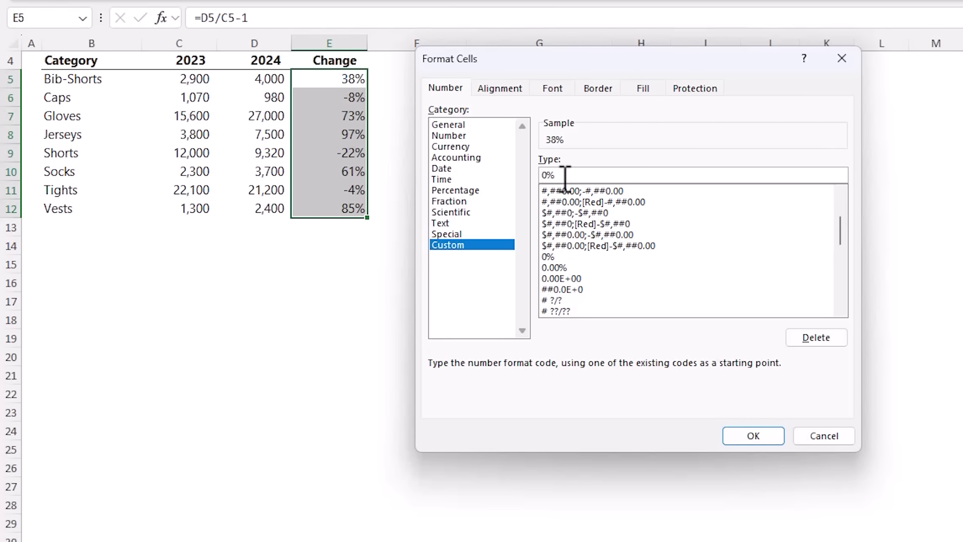
pyautogui.hotkey('ctrl', 'v')
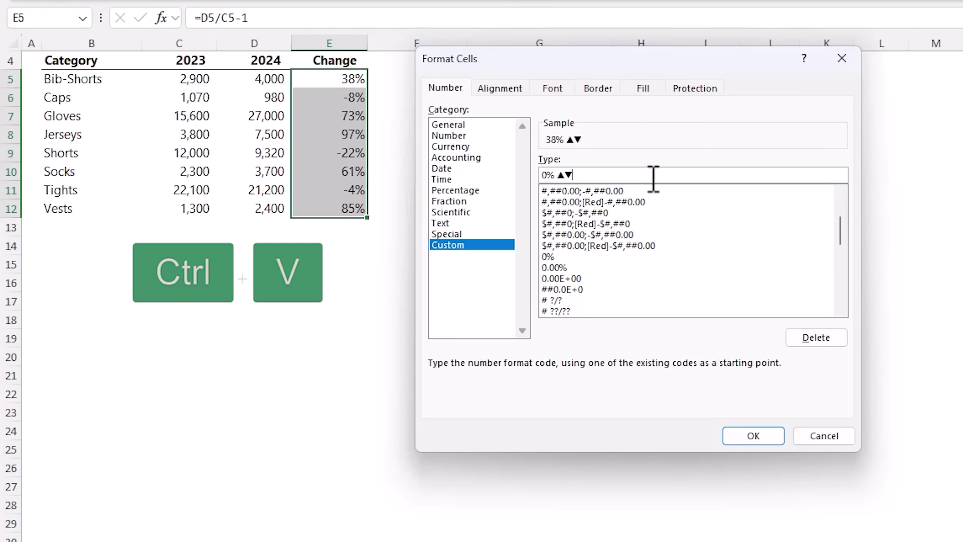
pyautogui.press('Left')
pyautogui.hotkey('shift', 'Left')
pyautogui.hotkey('shift', 'Left')
pyautogui.hotkey('shift', 'Left')
pyautogui.hotkey('shift', 'Left')
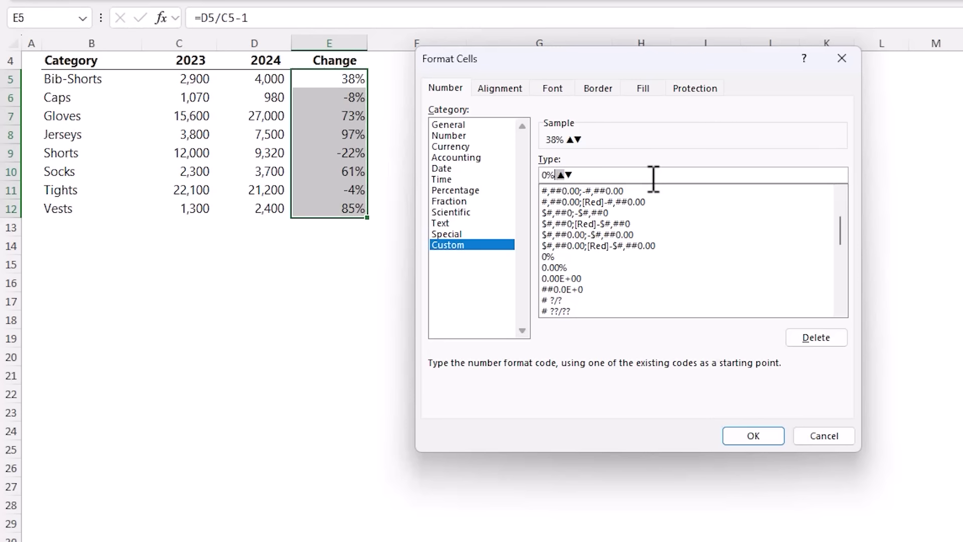
pyautogui.press('Right')
pyautogui.write(';0%')
pyautogui.click(734, 435)
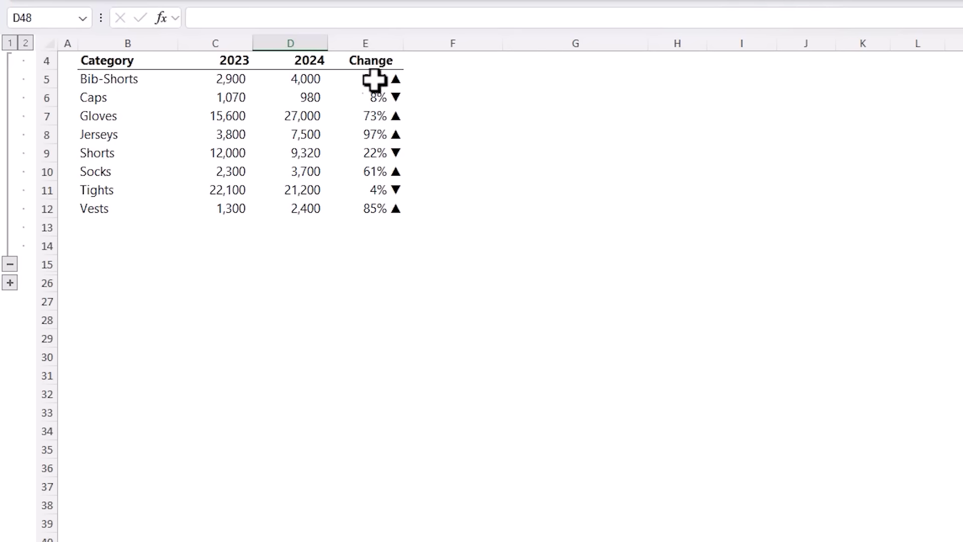
# Add a Greater Than 0 highlight rule on E5:E12 with dark green font
pyautogui.moveTo(375, 79); pyautogui.dragTo(354, 204)
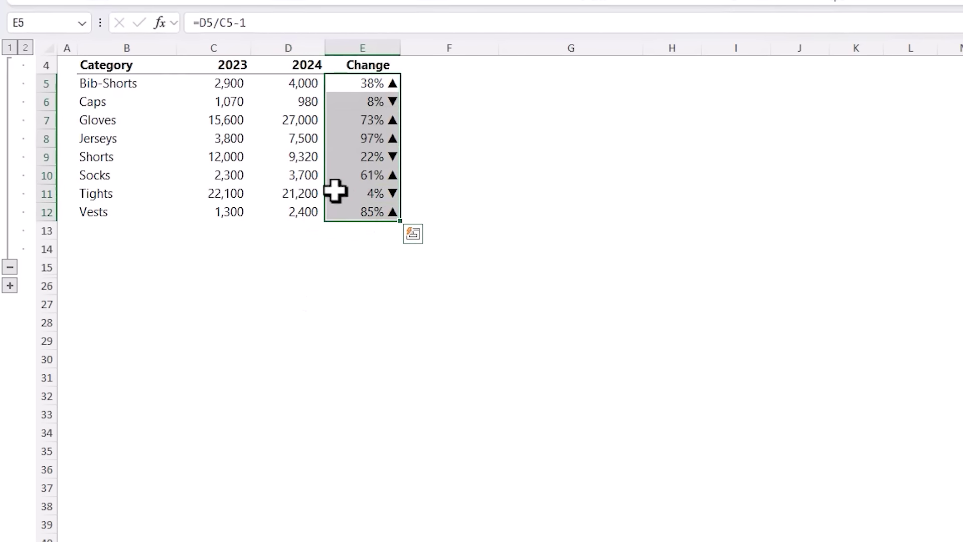
pyautogui.click(58, 14)
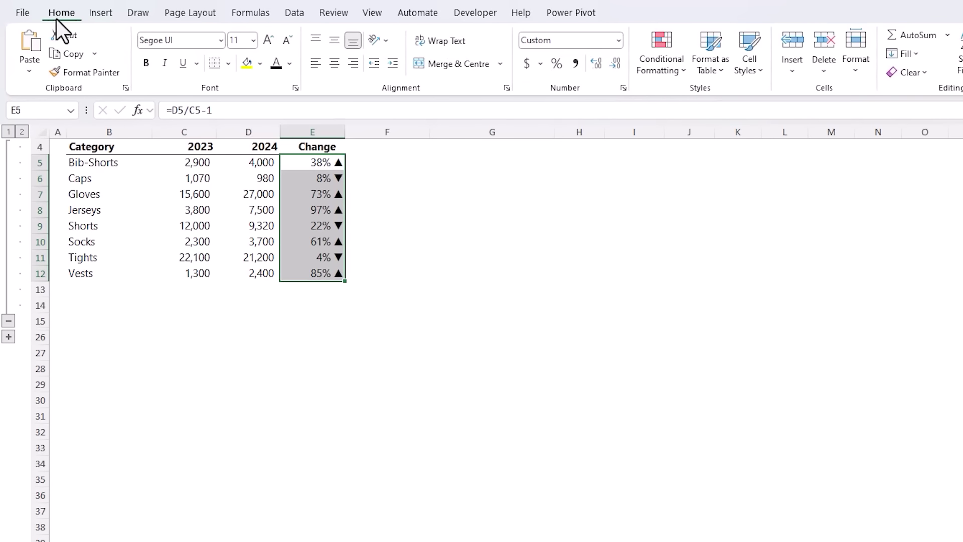
pyautogui.click(650, 76)
pyautogui.moveTo(755, 113)
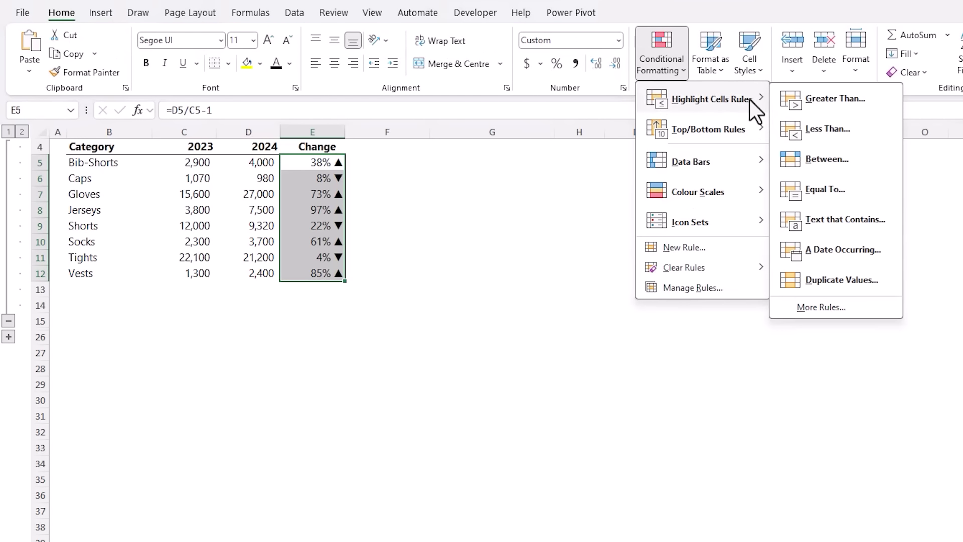
pyautogui.click(877, 97)
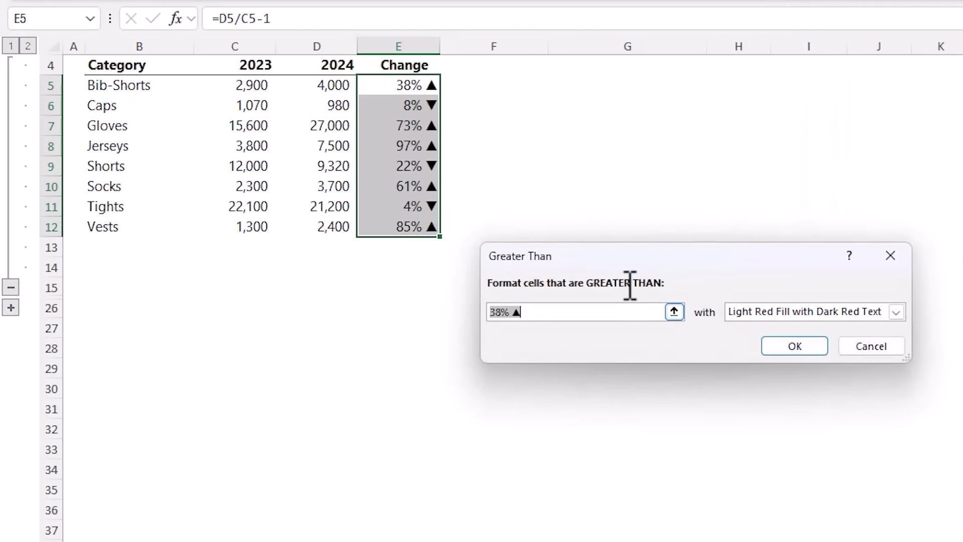
pyautogui.write('0')
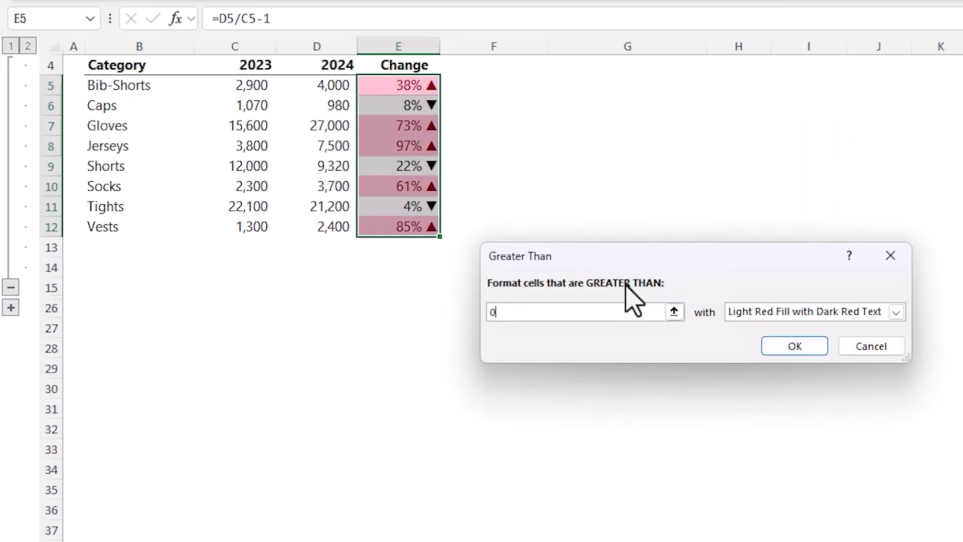
pyautogui.click(889, 312)
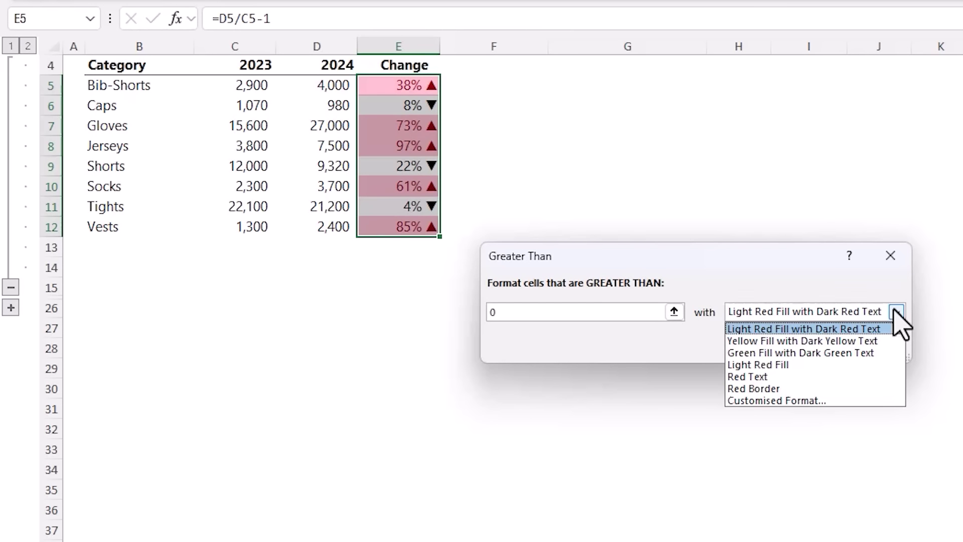
pyautogui.click(856, 402)
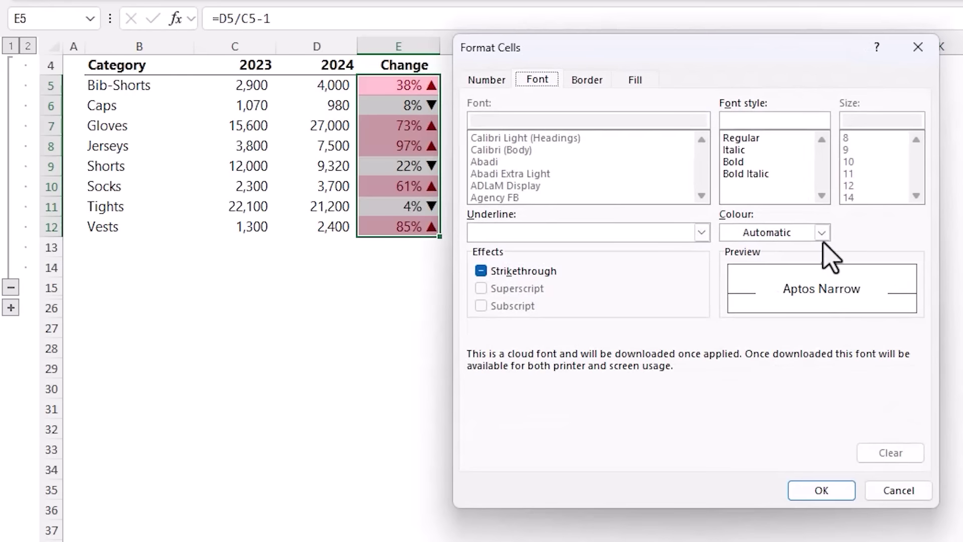
pyautogui.click(823, 232)
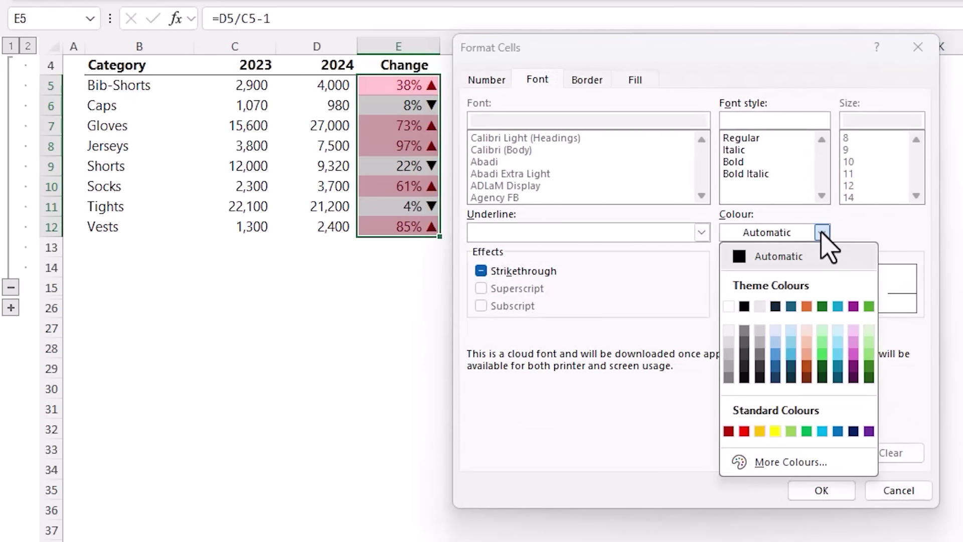
pyautogui.click(822, 306)
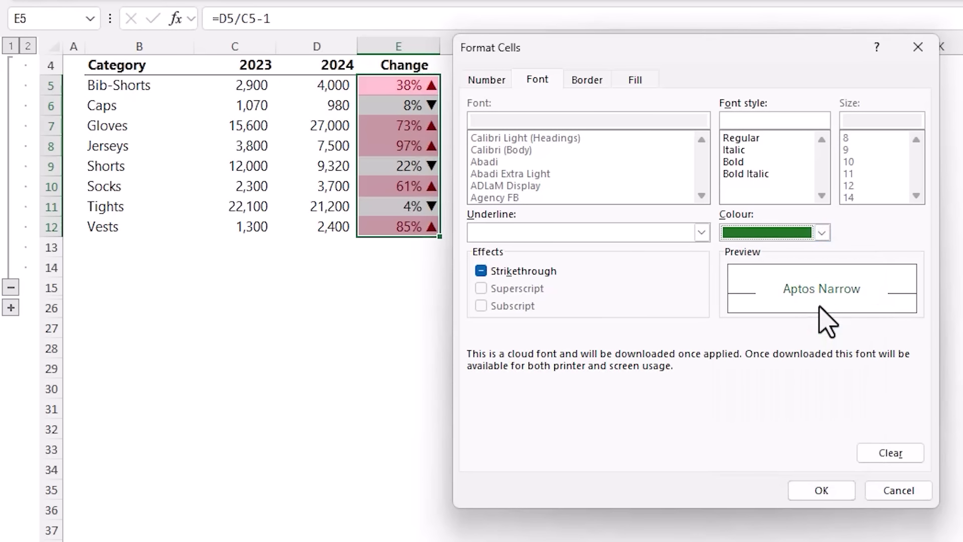
pyautogui.click(839, 494)
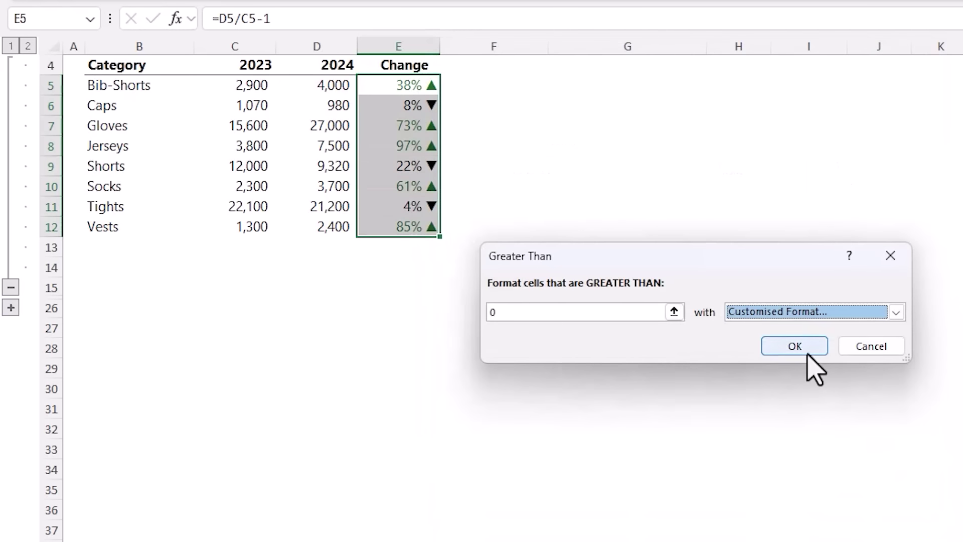
pyautogui.click(797, 346)
# Add a Less Than 0 highlight rule on the Change cells with purple font, then deselect
pyautogui.click(664, 66)
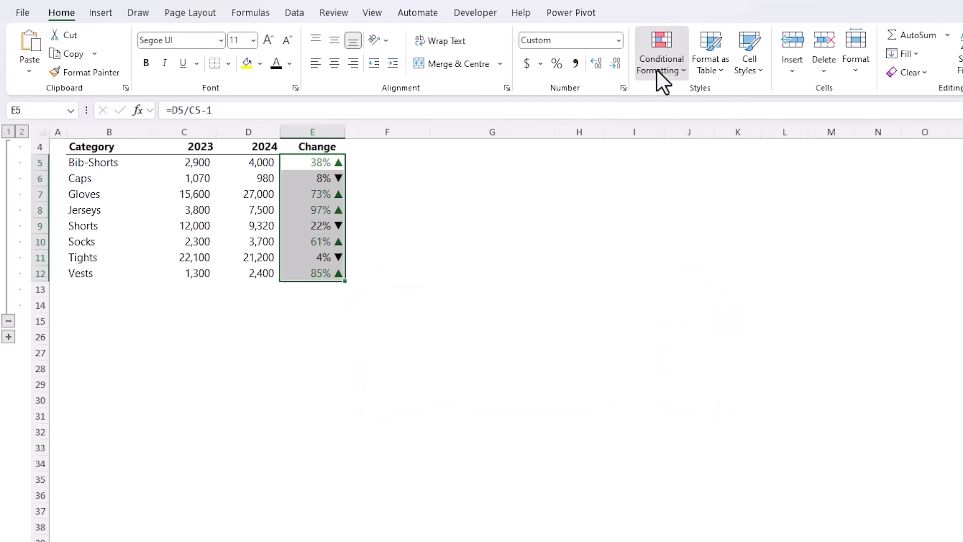
pyautogui.moveTo(673, 92)
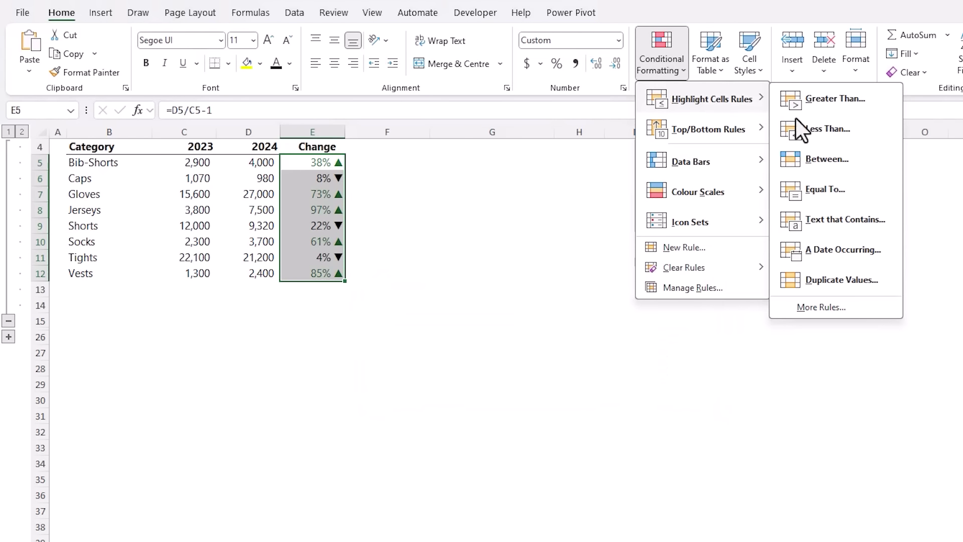
pyautogui.click(857, 131)
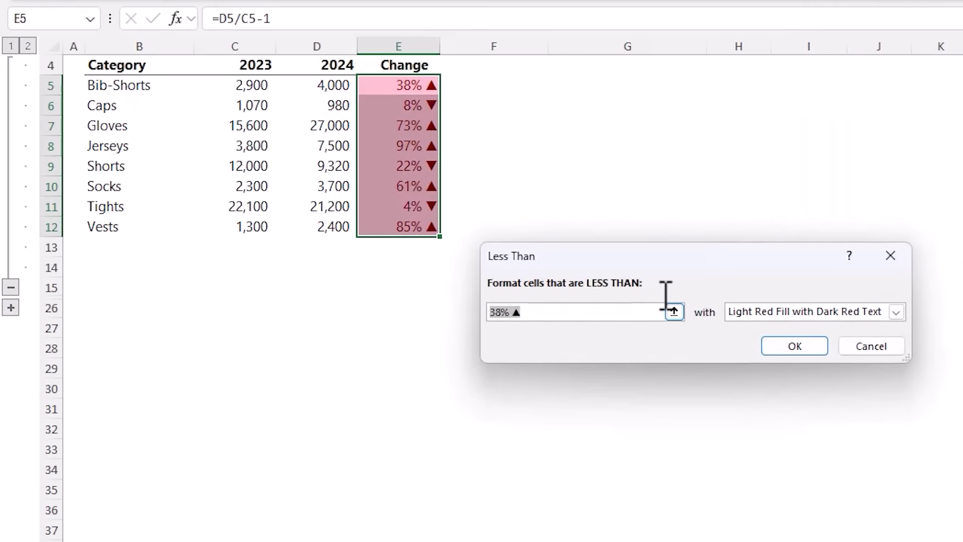
pyautogui.write('0')
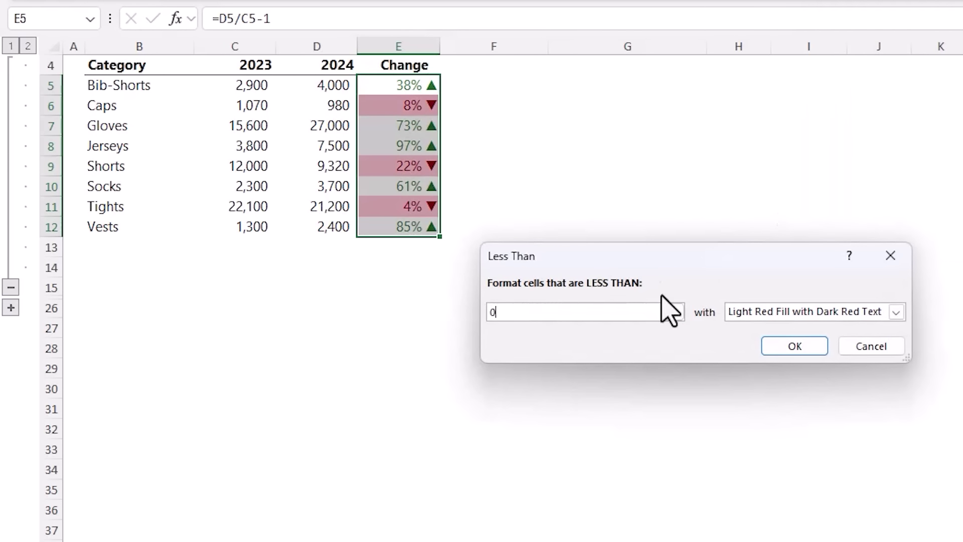
pyautogui.click(897, 312)
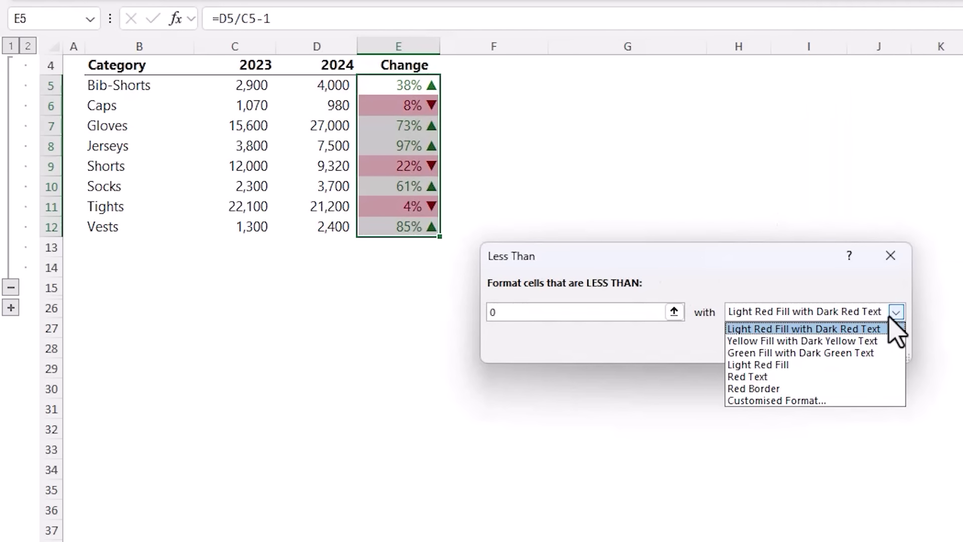
pyautogui.click(826, 401)
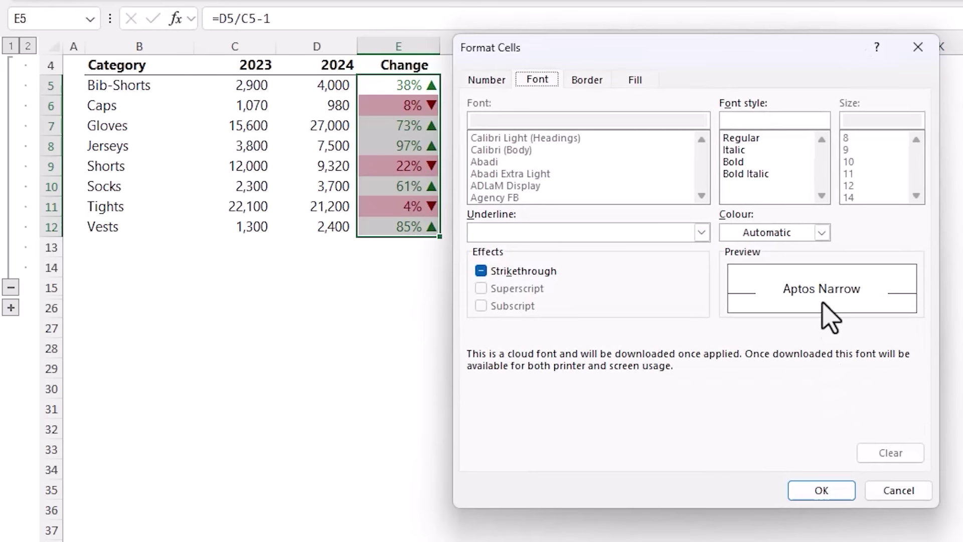
pyautogui.click(822, 233)
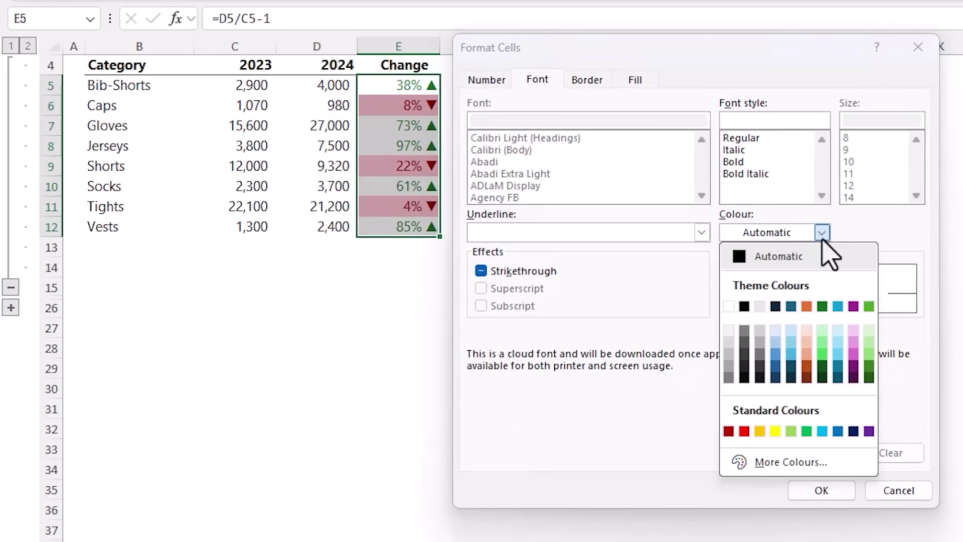
pyautogui.click(854, 307)
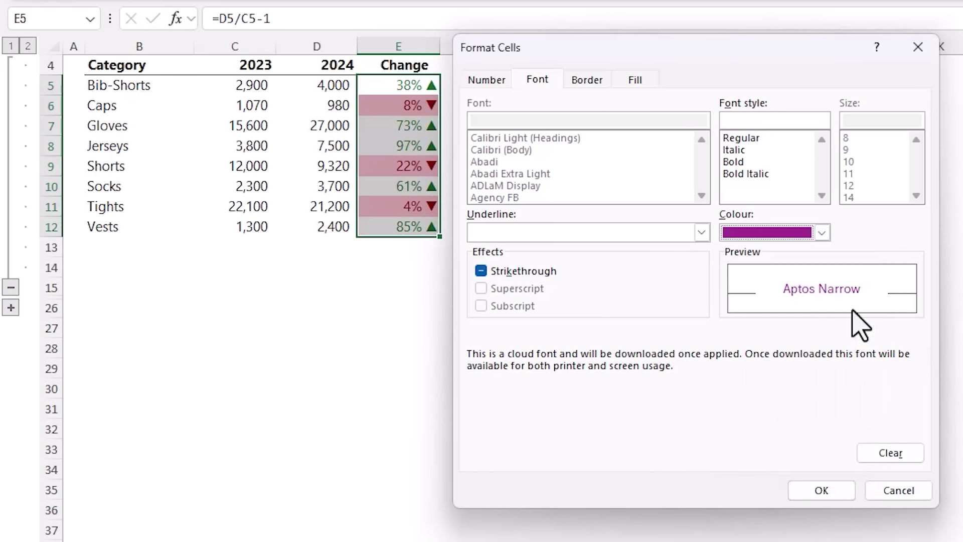
pyautogui.click(835, 490)
pyautogui.click(821, 347)
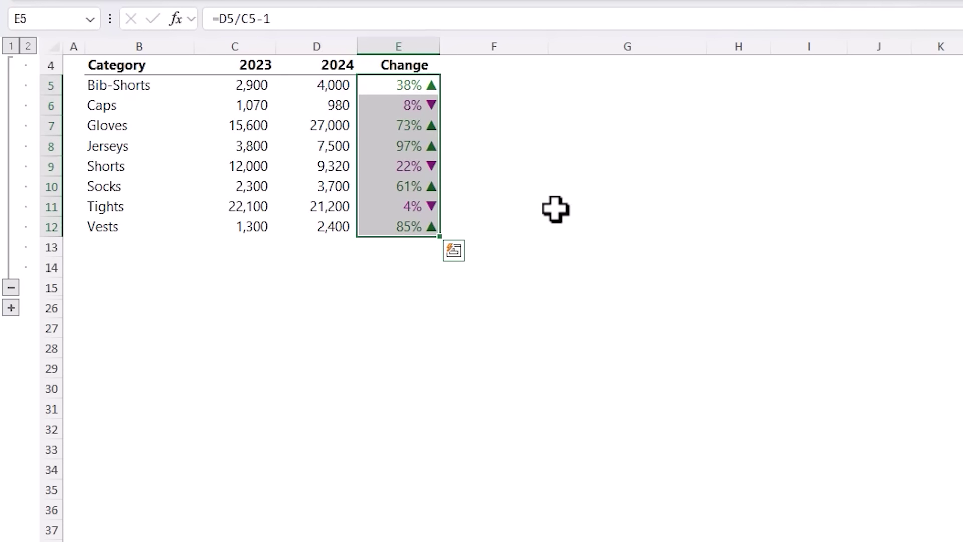
pyautogui.click(495, 225)
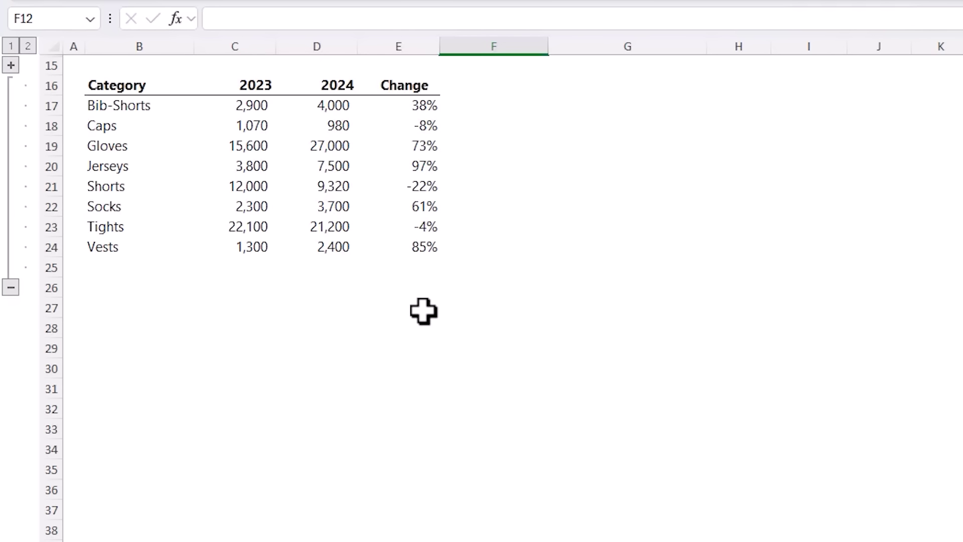
# Apply the Directional 3 Triangles icon set to the Change values in E17:E24
pyautogui.moveTo(409, 101); pyautogui.dragTo(399, 246)
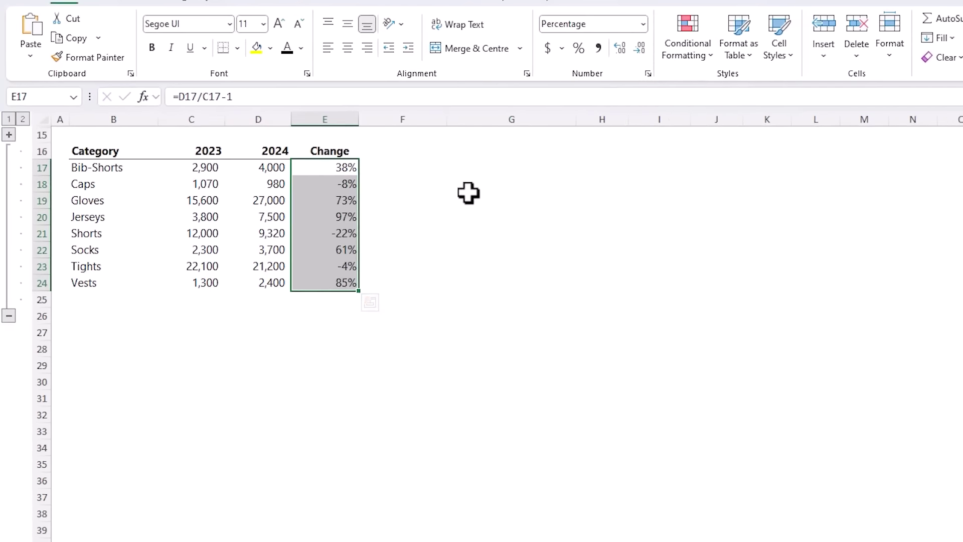
pyautogui.click(658, 76)
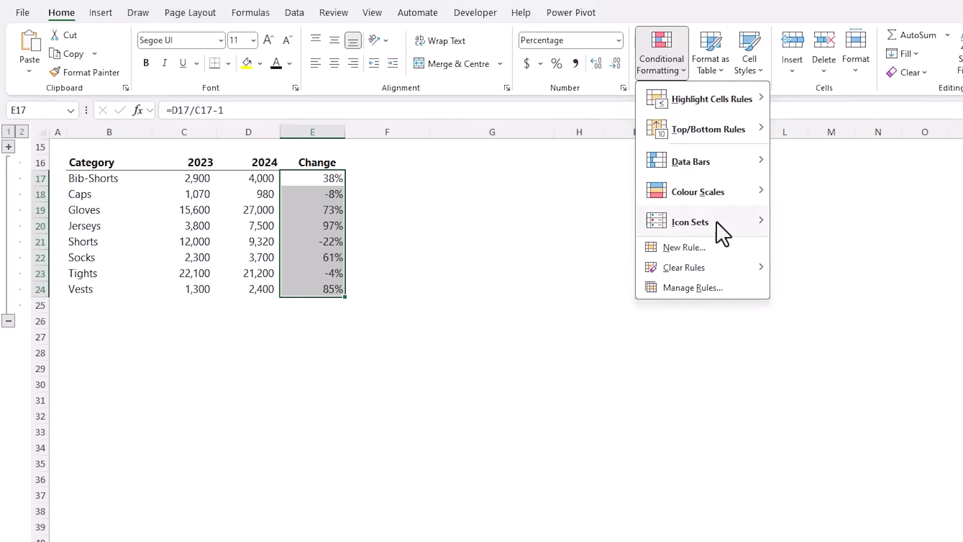
pyautogui.moveTo(717, 222)
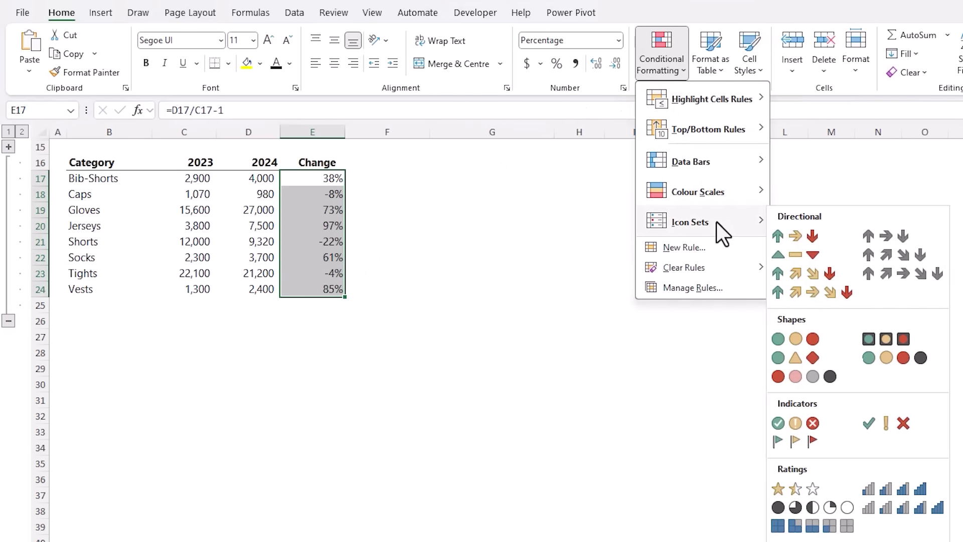
pyautogui.click(789, 256)
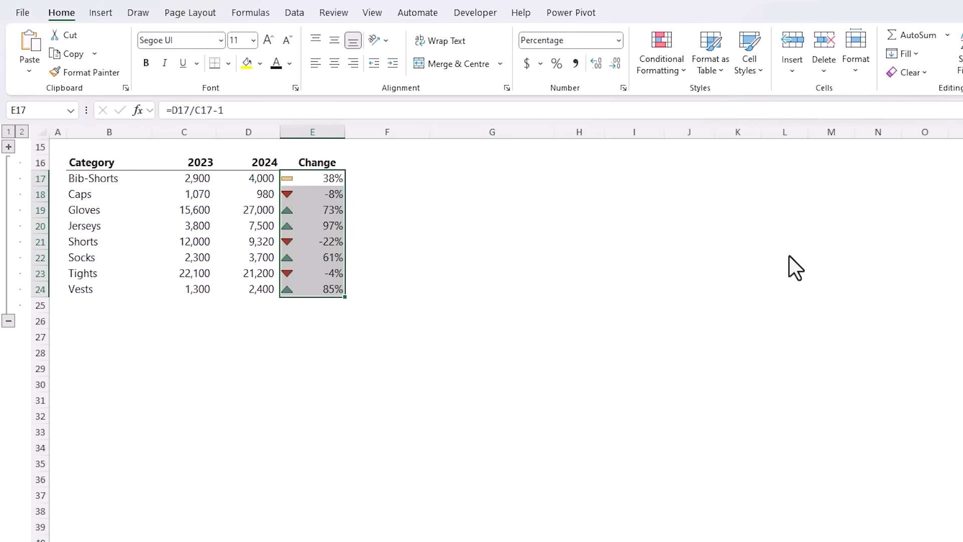
pyautogui.click(673, 75)
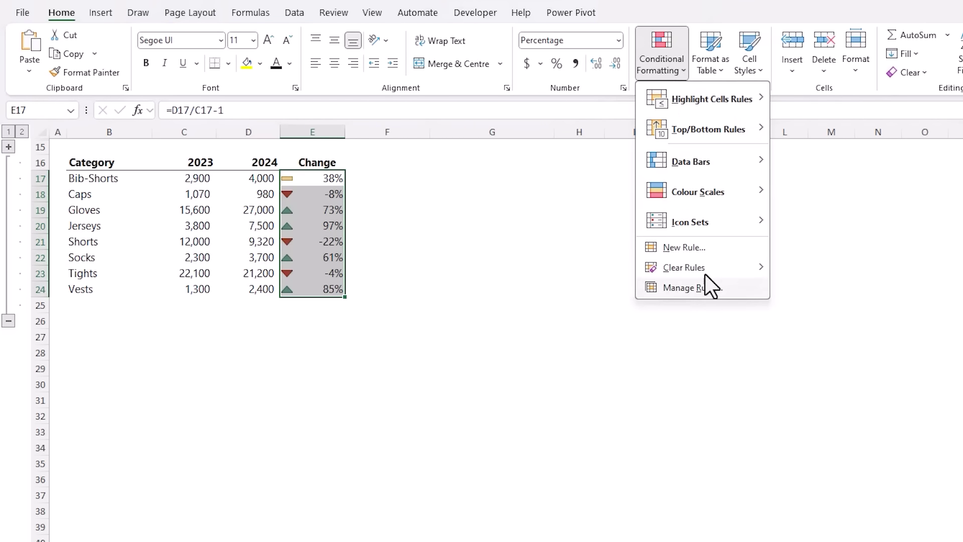
# Edit the E17:E24 icon set rule so both thresholds are Number type with value 0
pyautogui.click(709, 295)
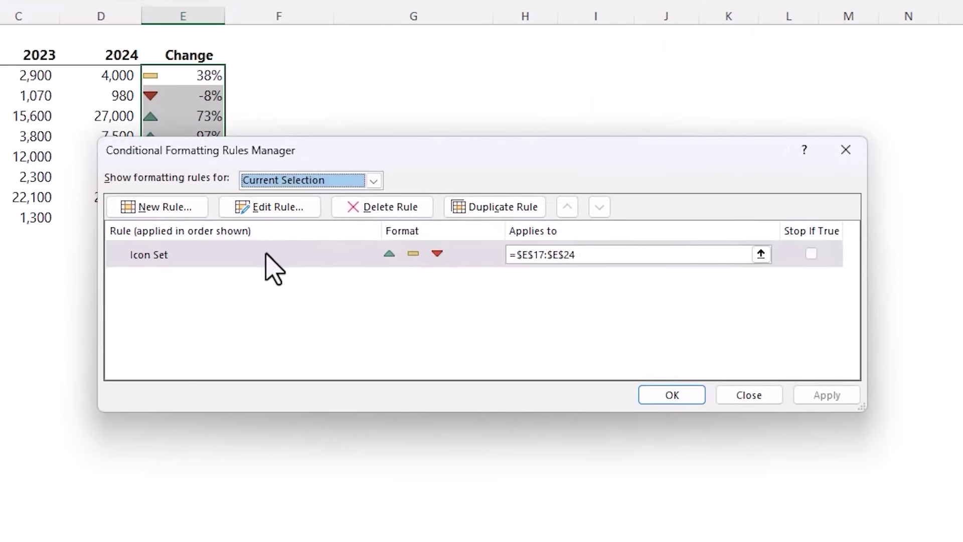
pyautogui.click(382, 329)
pyautogui.click(293, 207)
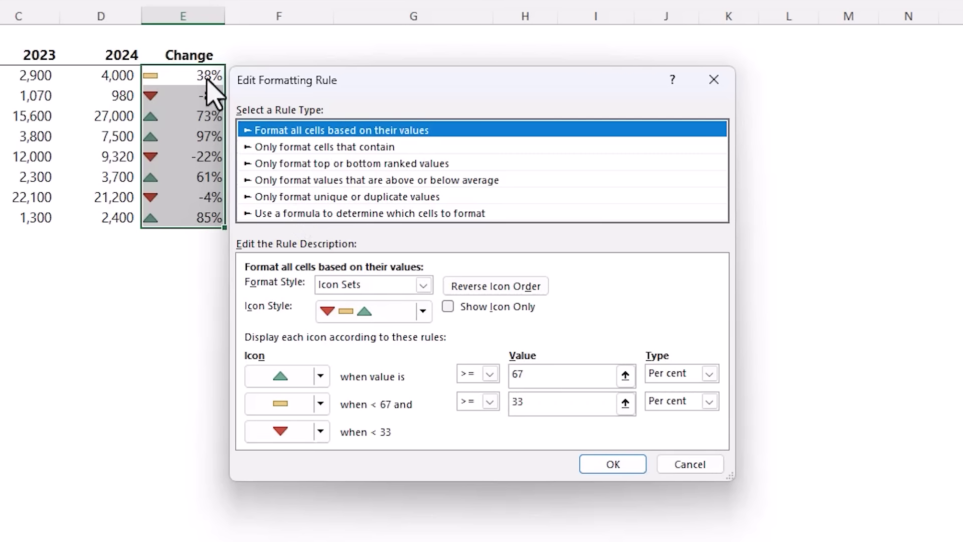
pyautogui.click(709, 374)
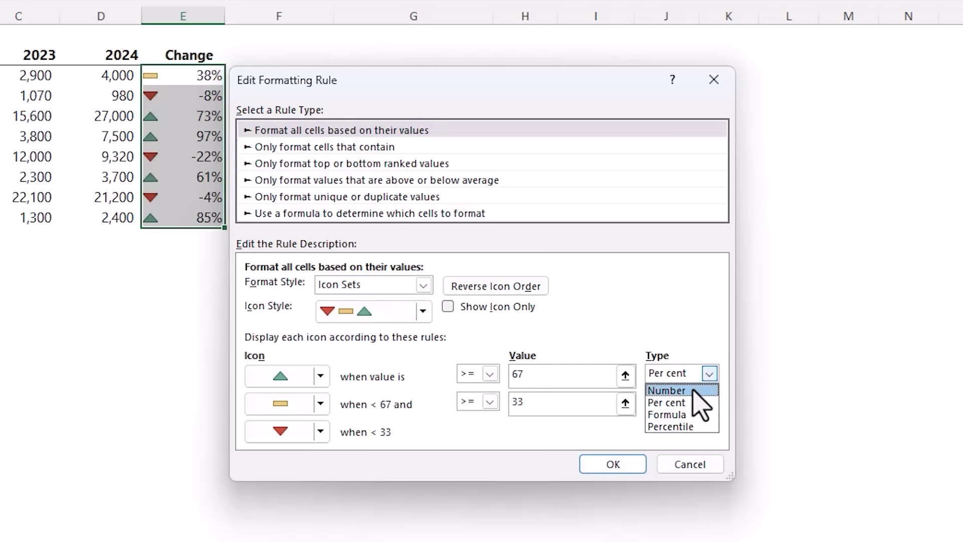
pyautogui.click(697, 392)
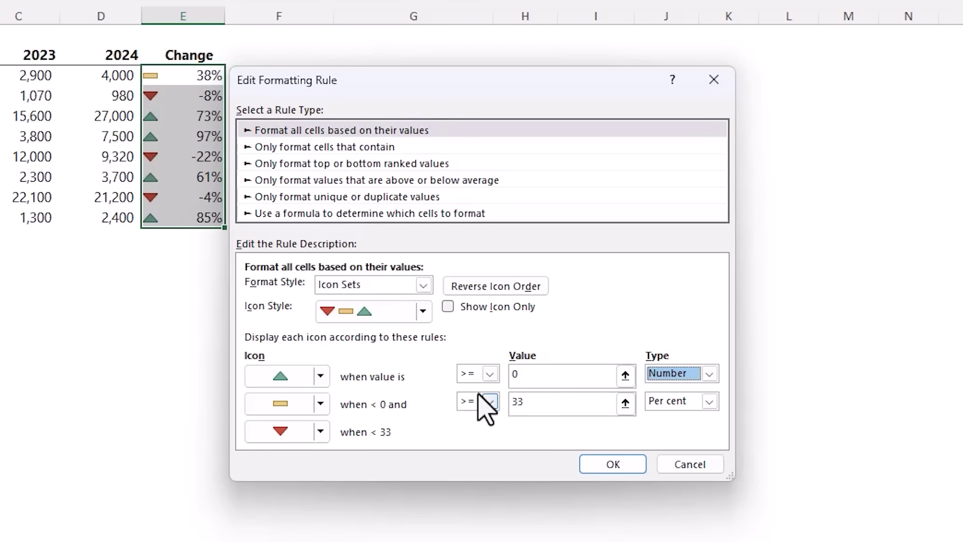
pyautogui.click(709, 402)
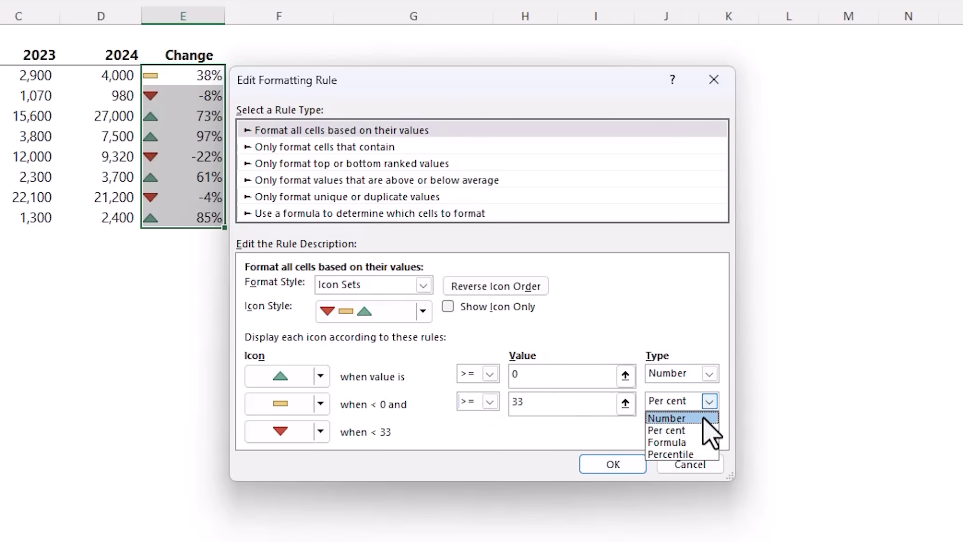
pyautogui.click(704, 419)
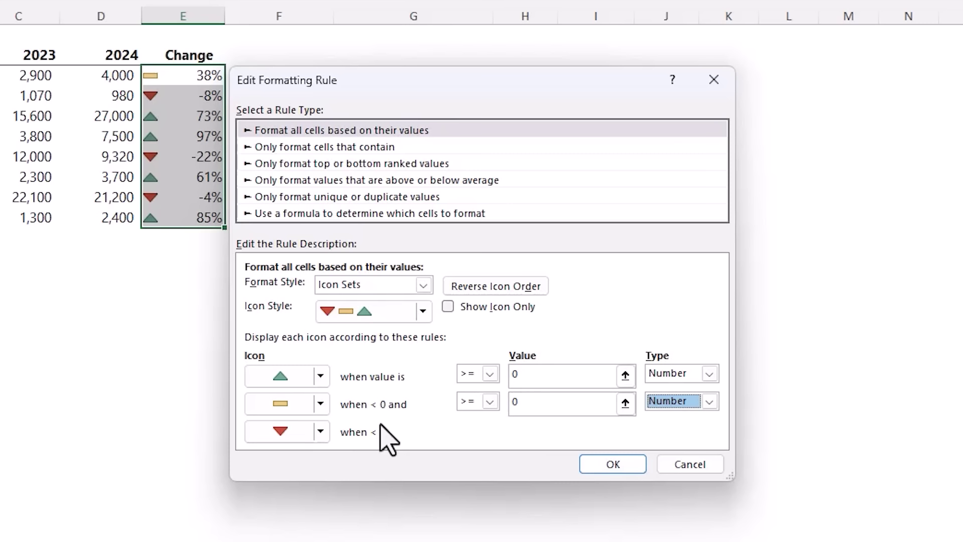
pyautogui.click(639, 467)
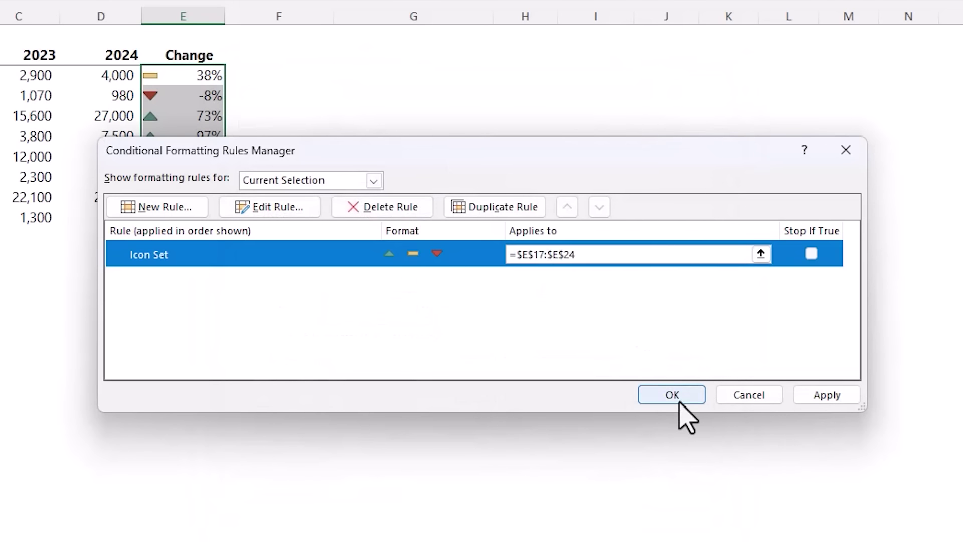
pyautogui.click(670, 396)
pyautogui.click(233, 284)
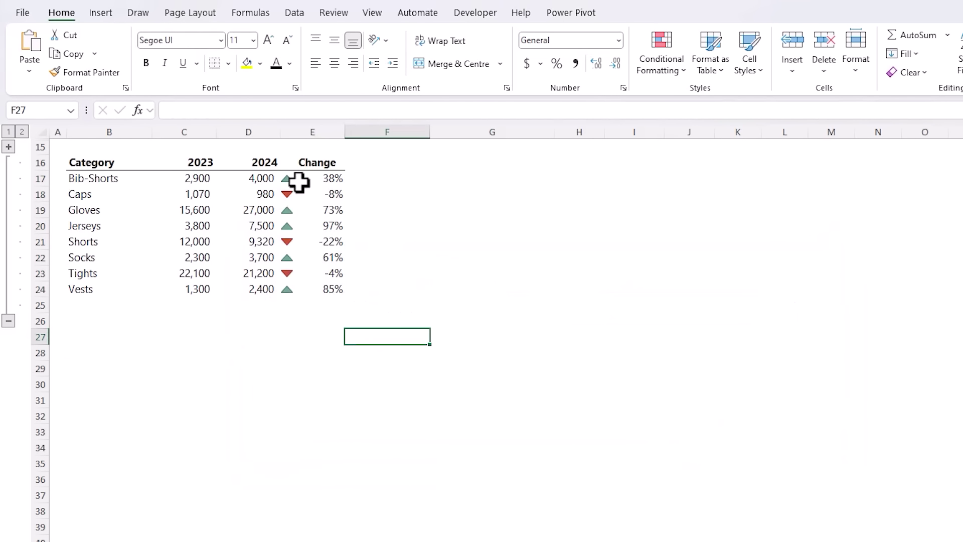
# Expand the collapsed row group beside row 15 to reveal the first table
pyautogui.moveTo(305, 184); pyautogui.dragTo(314, 290)
pyautogui.click(308, 316)
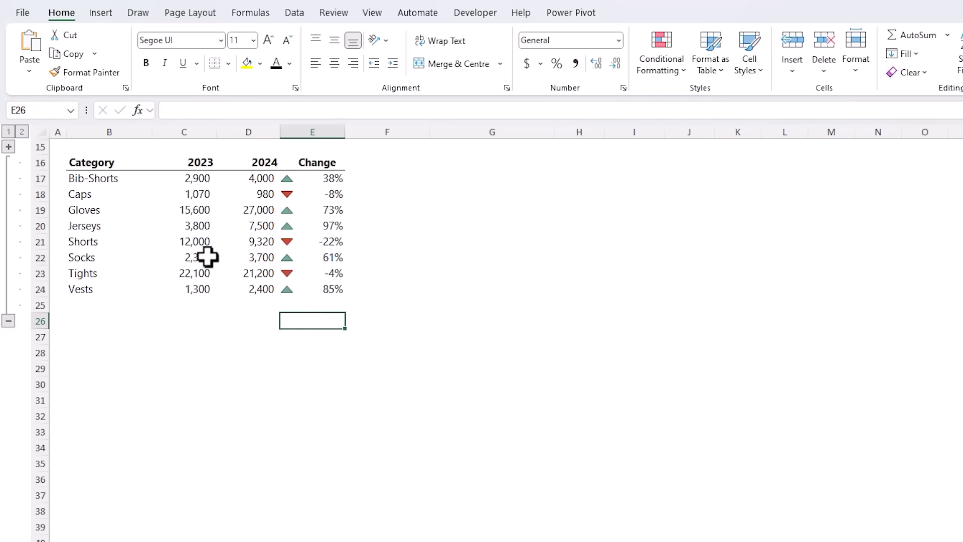
pyautogui.click(9, 146)
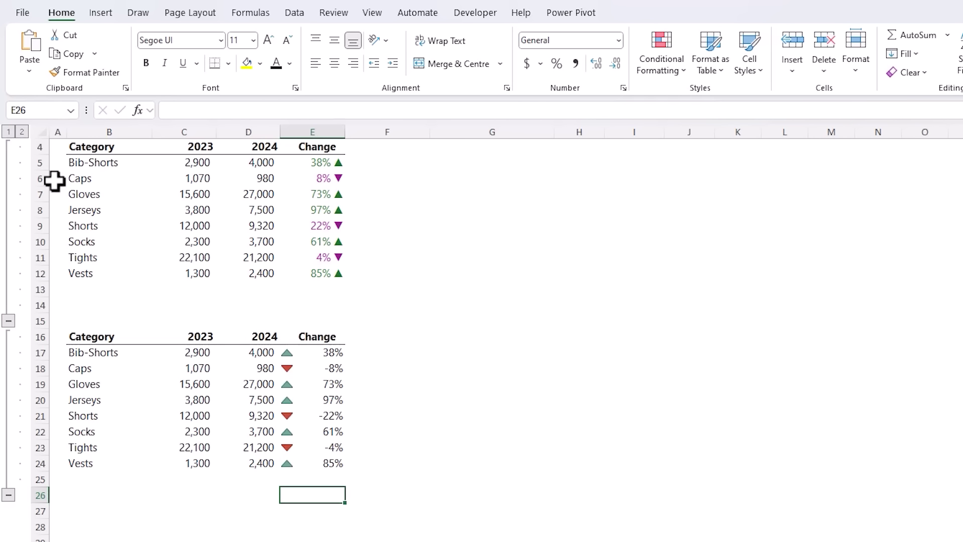
# Select the '2024 Sales v Prior Year' bar chart beside the tables
pyautogui.scroll(1, 446, 502)
pyautogui.click(447, 499)
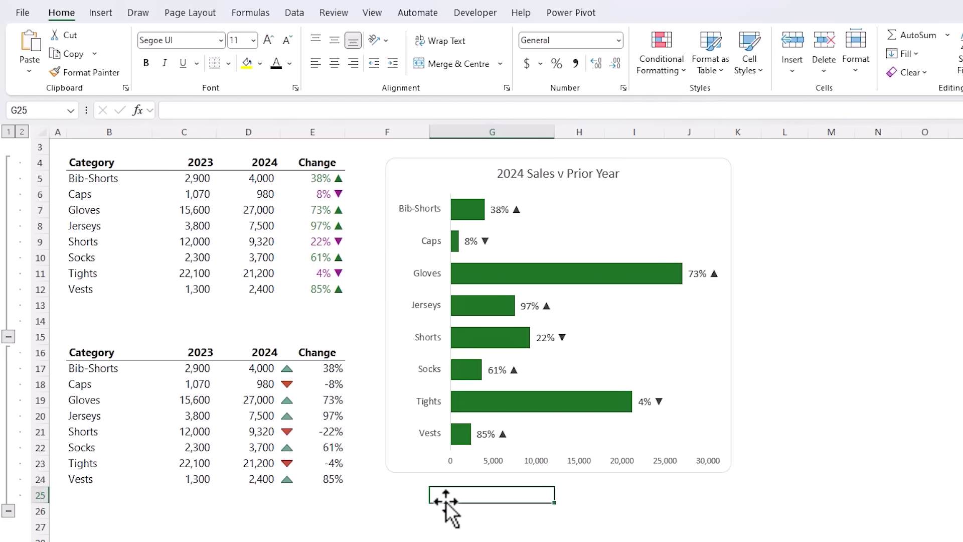
pyautogui.click(422, 469)
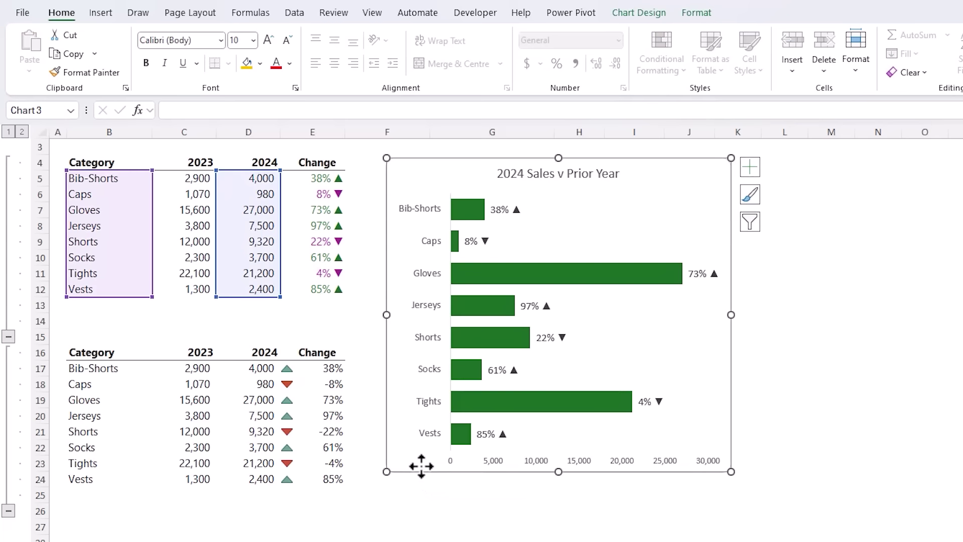